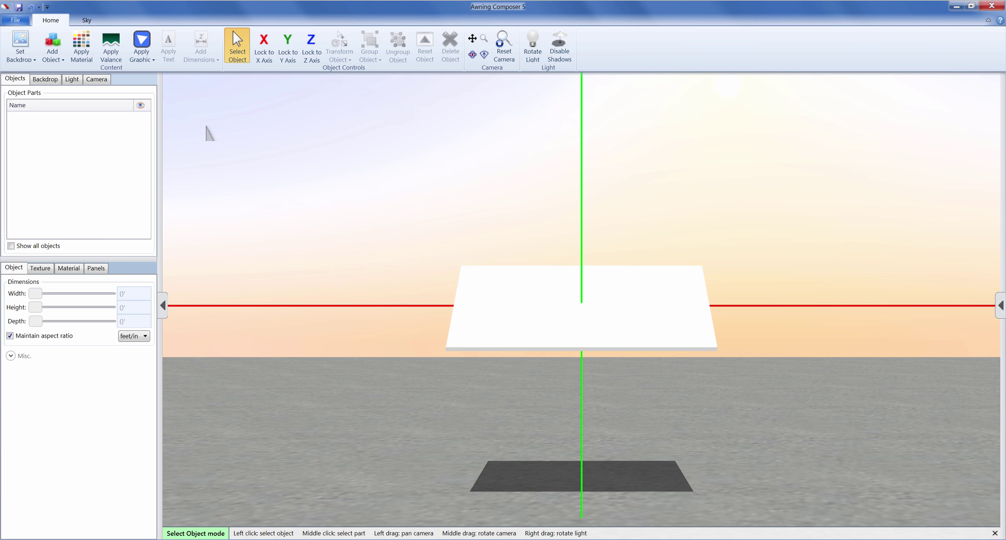
# Enlarge the Traditional awning to 8' 6" wide with its aspect ratio maintained, and hide its fabric
pyautogui.moveTo(70, 296); pyautogui.dragTo(75, 297)
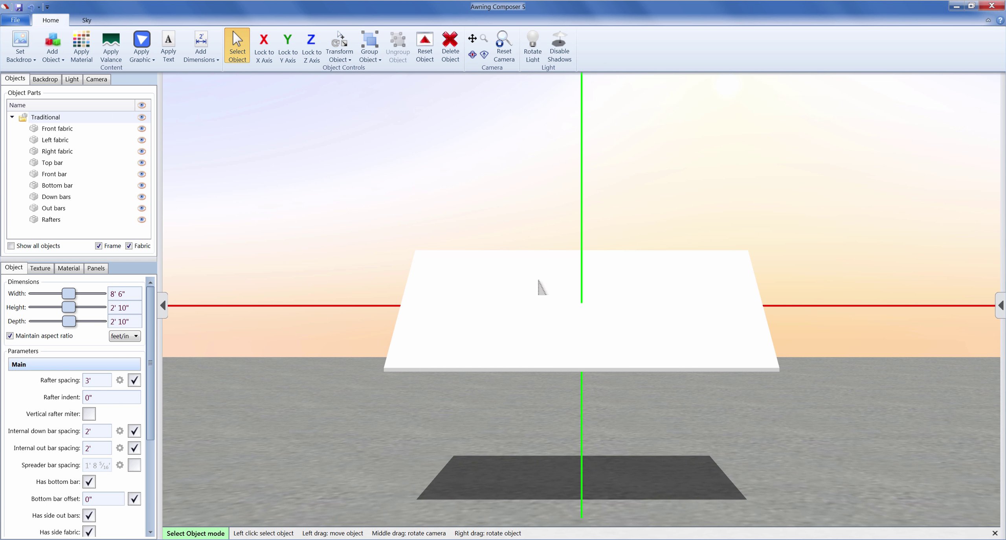
pyautogui.moveTo(538, 280); pyautogui.dragTo(536, 254, button='middle')
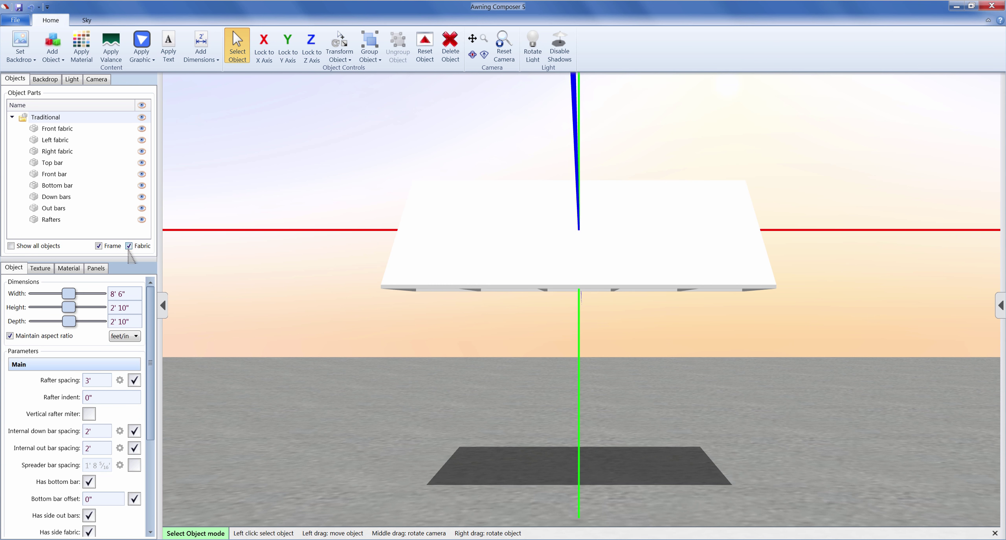
pyautogui.click(128, 248)
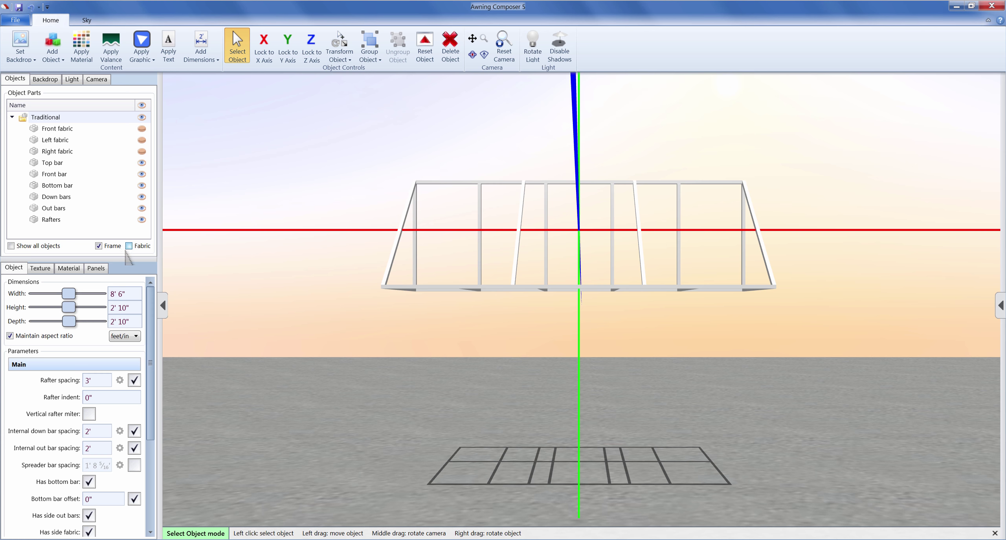
# Add a 6" high sign band to the Traditional awning frame
pyautogui.click(54, 366)
pyautogui.click(53, 370)
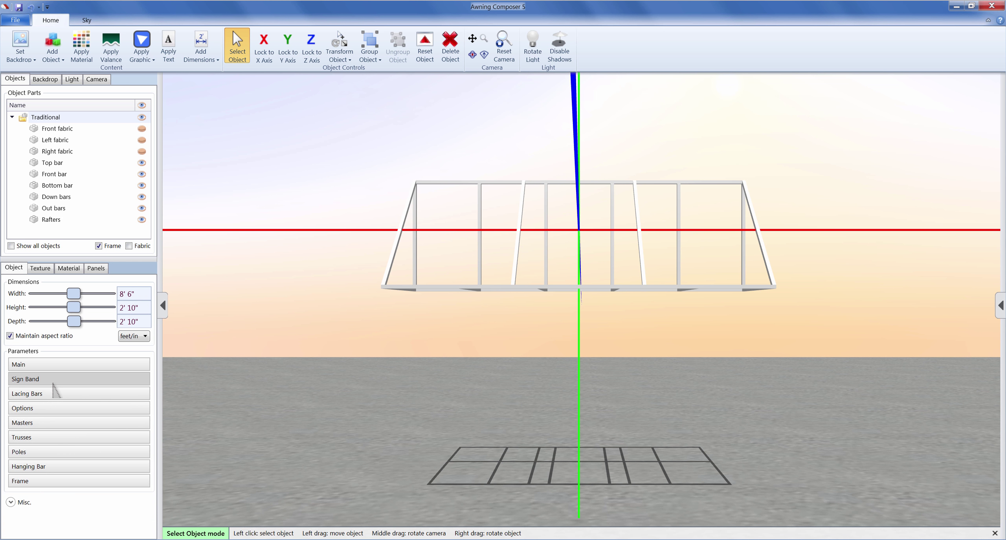
pyautogui.click(53, 383)
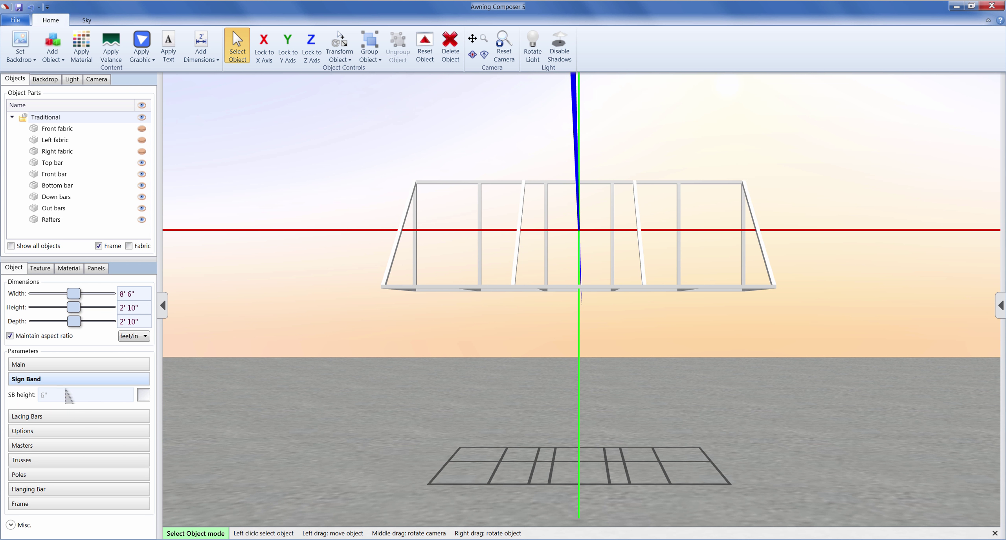
pyautogui.click(144, 394)
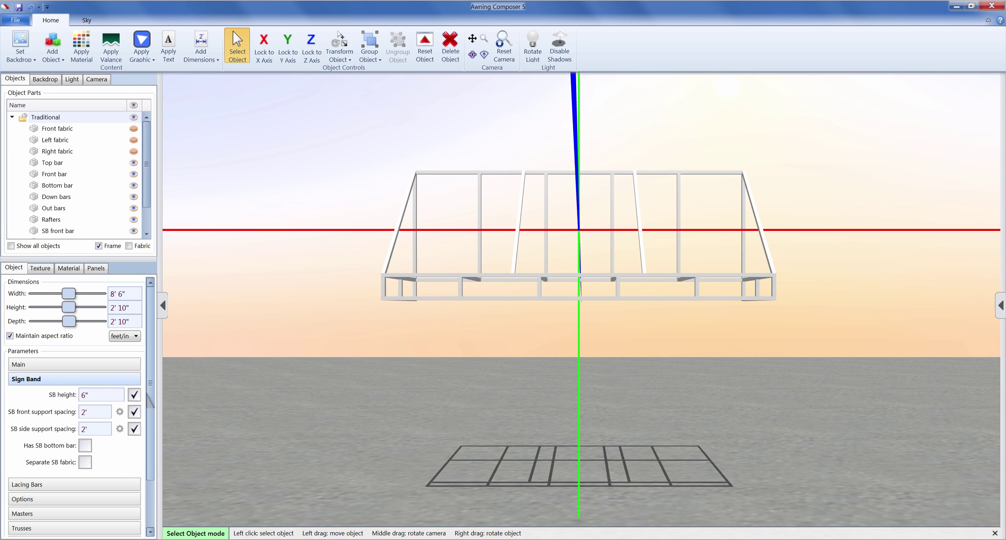
# Show the awning frame in the top left preset view with a solid background and without orthographic projection
pyautogui.click(97, 79)
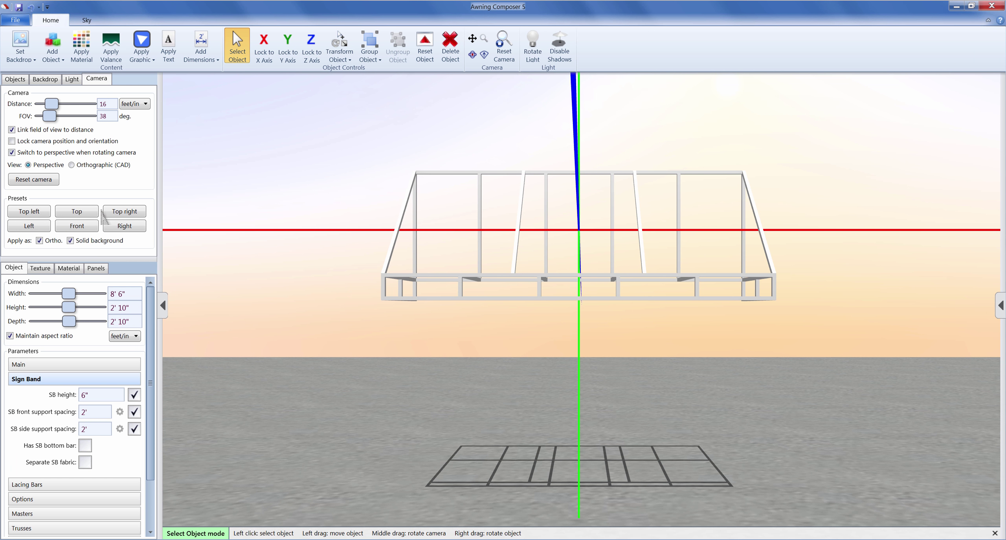
pyautogui.click(39, 240)
pyautogui.click(30, 213)
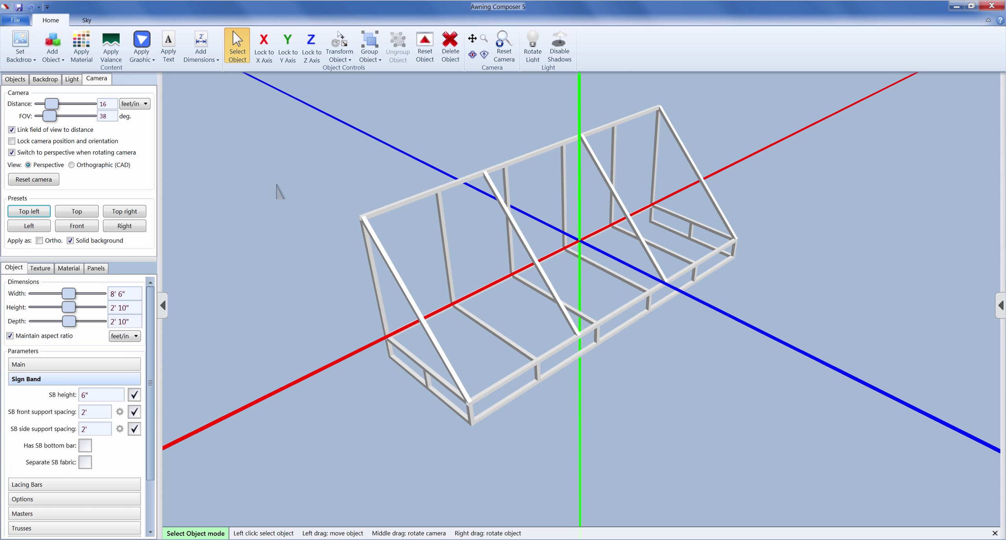
pyautogui.moveTo(421, 198); pyautogui.dragTo(443, 233)
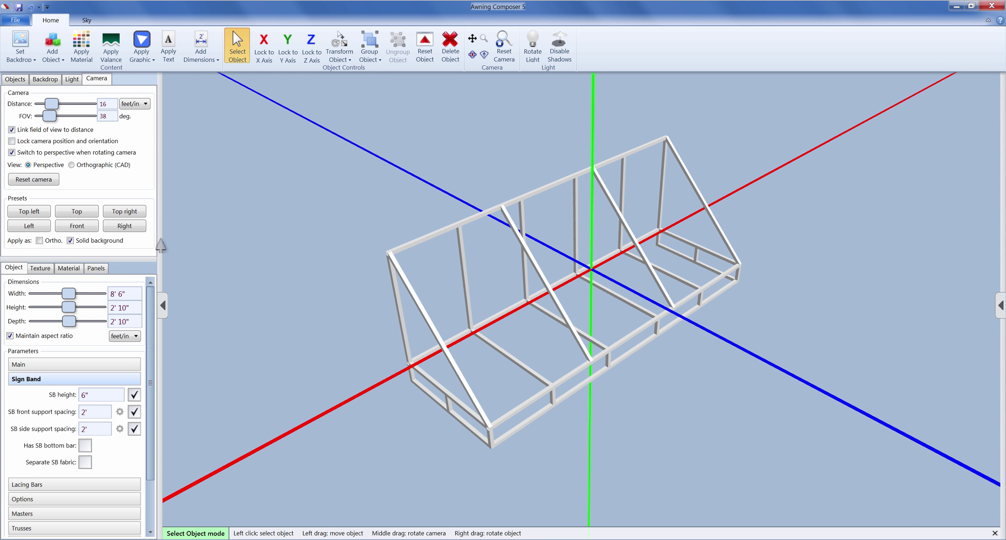
# Turn on multi-colored parts and part numbering for the awning frame
pyautogui.click(45, 380)
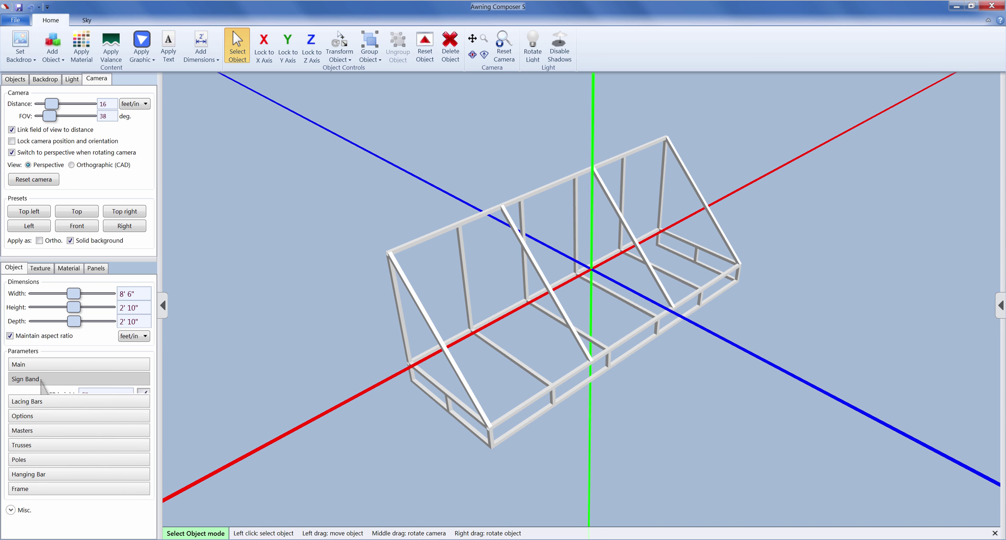
pyautogui.click(46, 408)
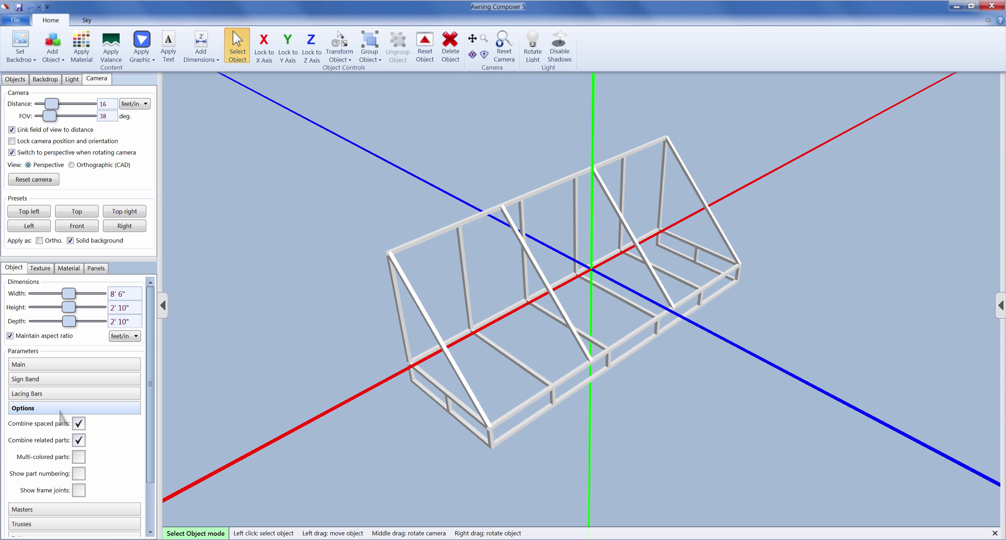
pyautogui.click(79, 458)
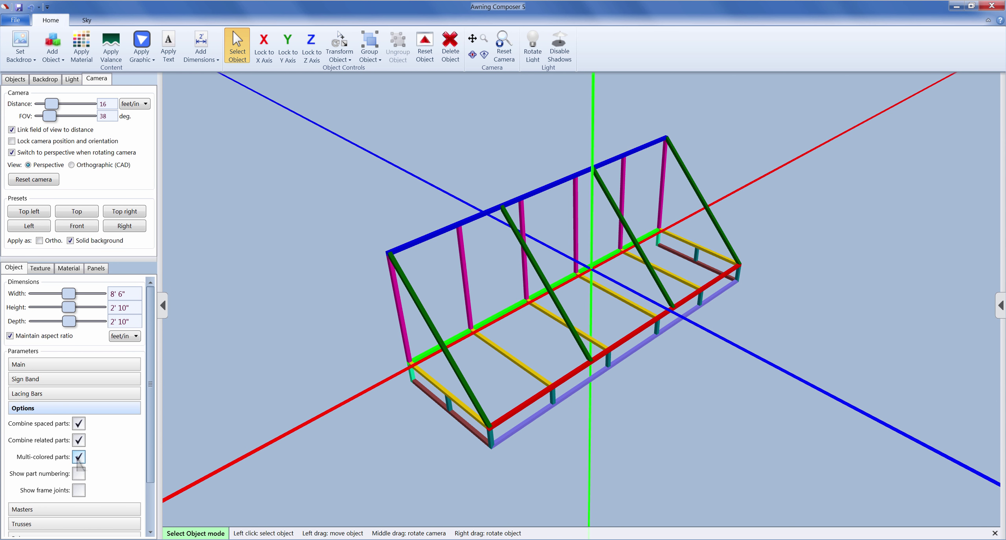
pyautogui.click(78, 473)
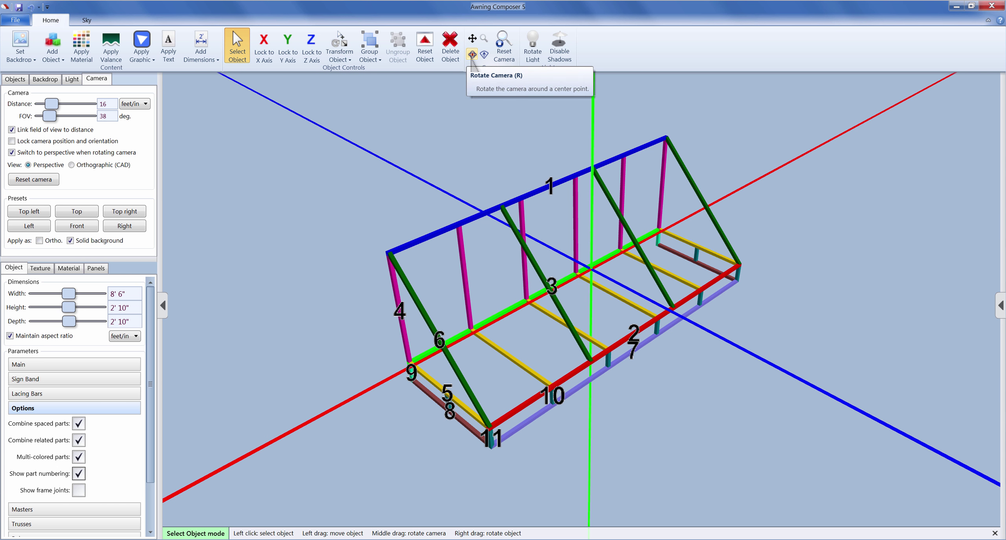
# Rotate the camera down to a lower viewing angle in front of the numbered frame
pyautogui.click(472, 54)
pyautogui.moveTo(582, 306); pyautogui.dragTo(581, 232)
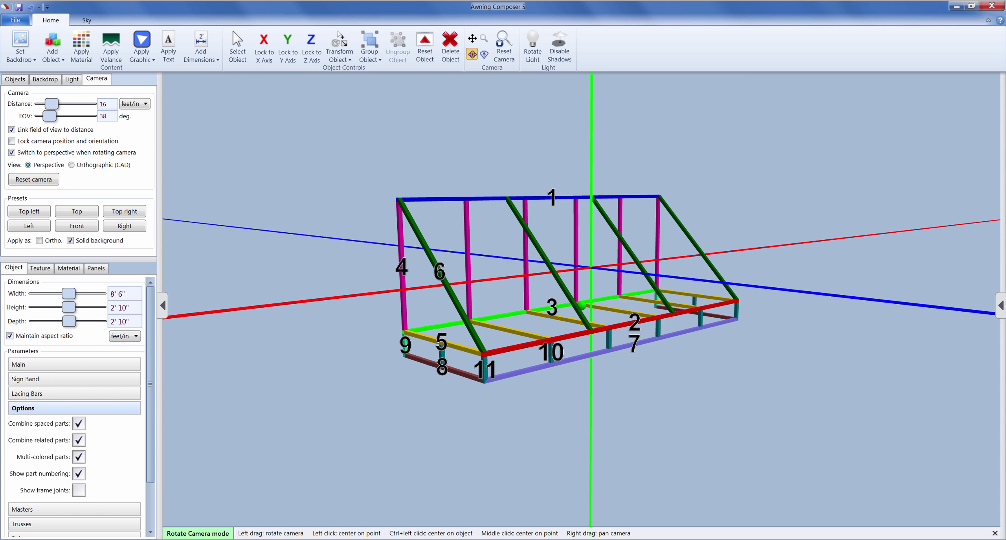
pyautogui.click(473, 55)
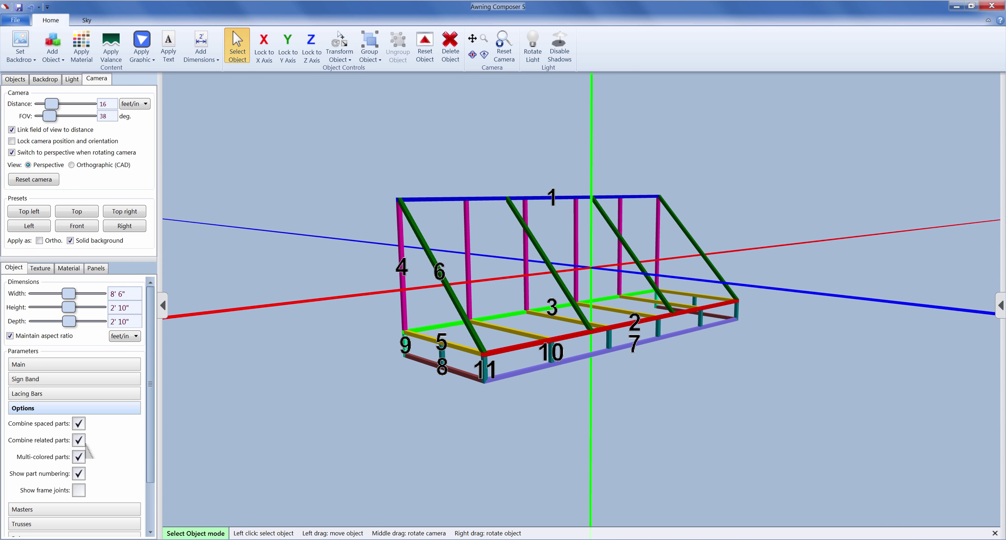
# Switch off combining of related parts and spaced parts, and switch both options back on
pyautogui.click(77, 443)
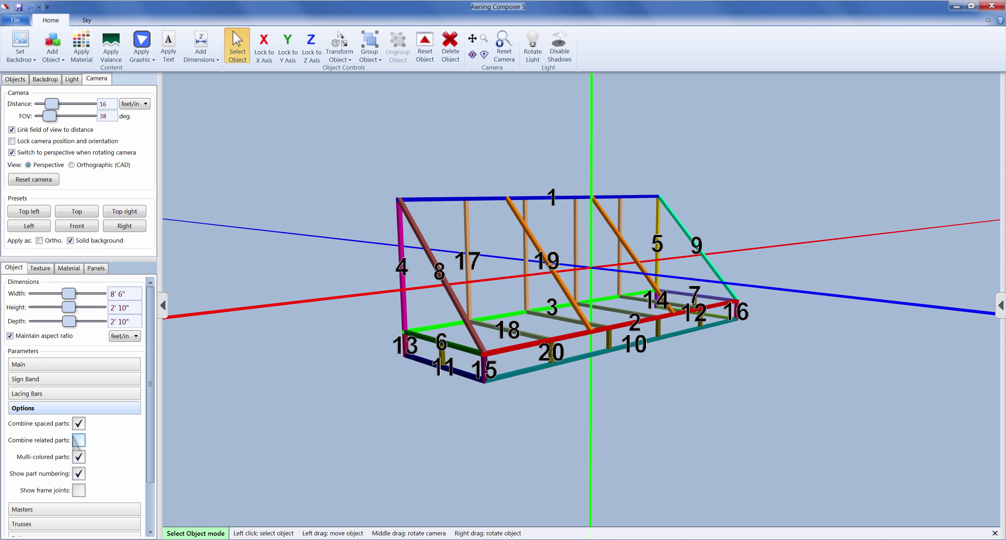
pyautogui.click(79, 424)
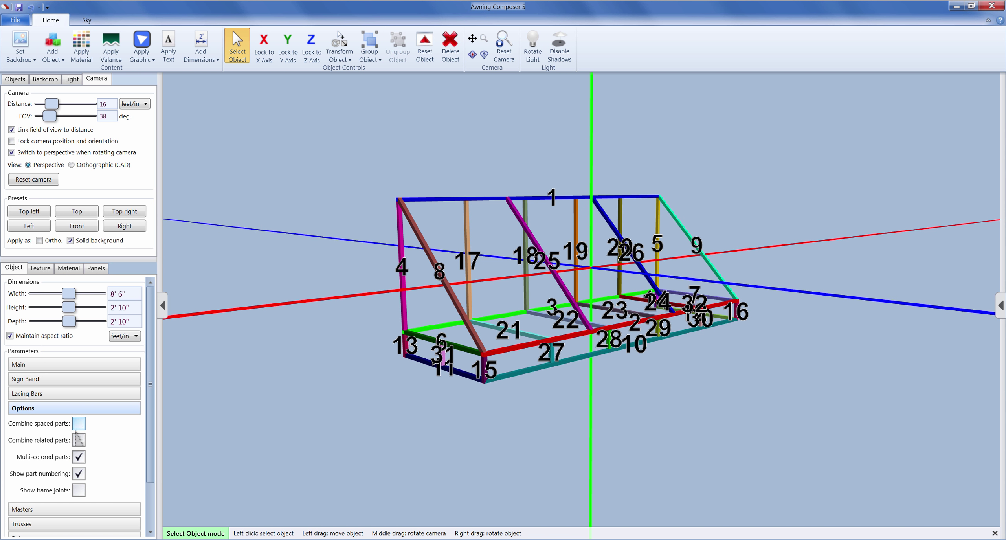
pyautogui.click(77, 427)
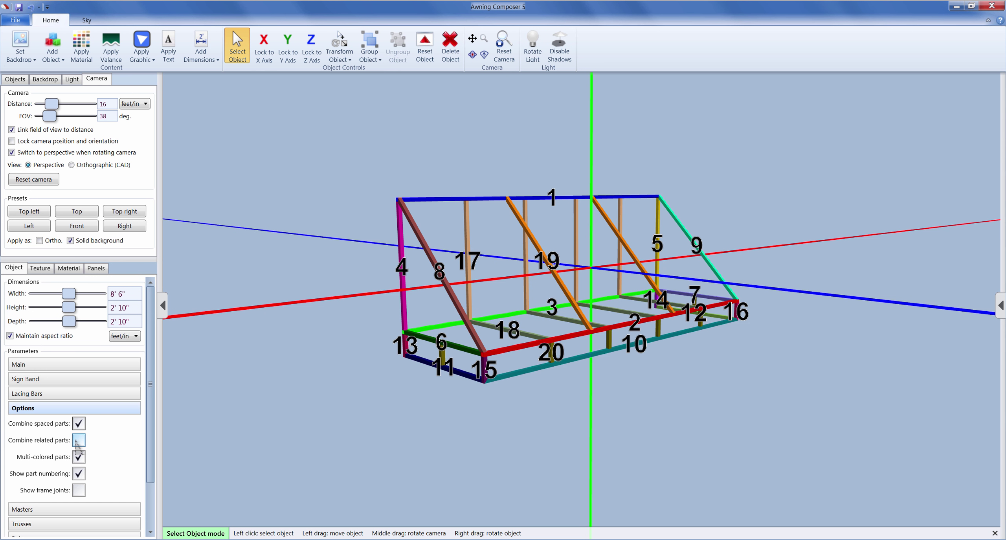
pyautogui.click(77, 442)
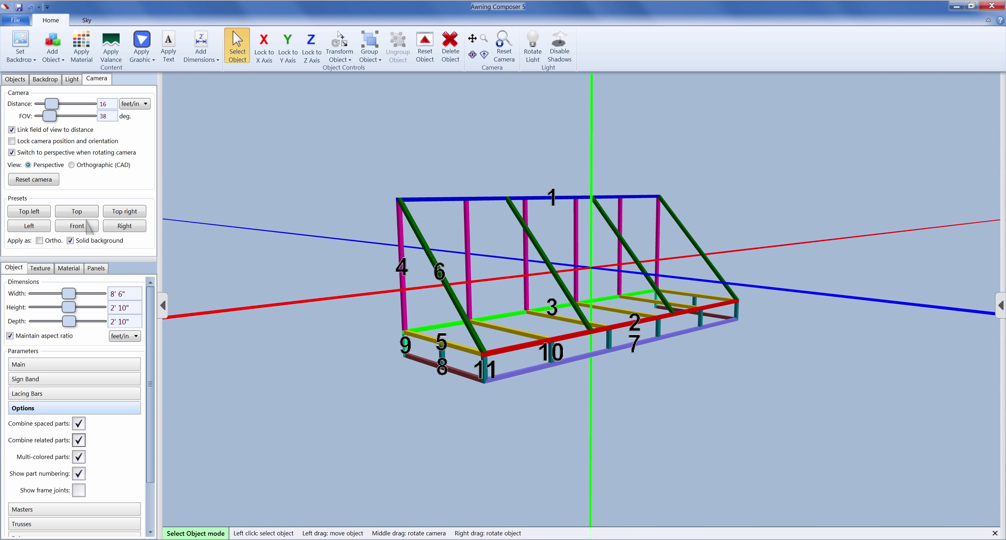
# Create a new print layout showing the frame instead of using the default layout, and set the page to Landscape
pyautogui.click(11, 24)
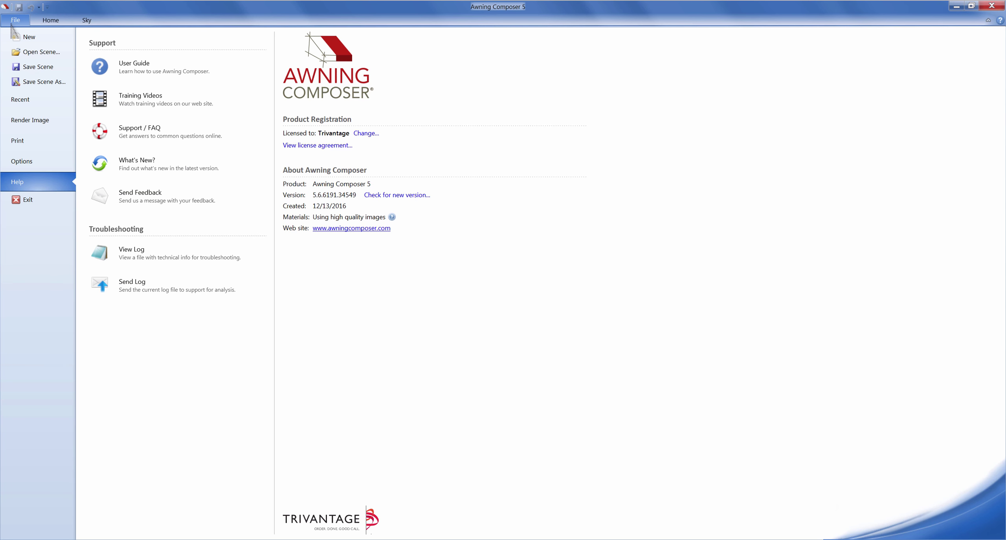
pyautogui.click(29, 140)
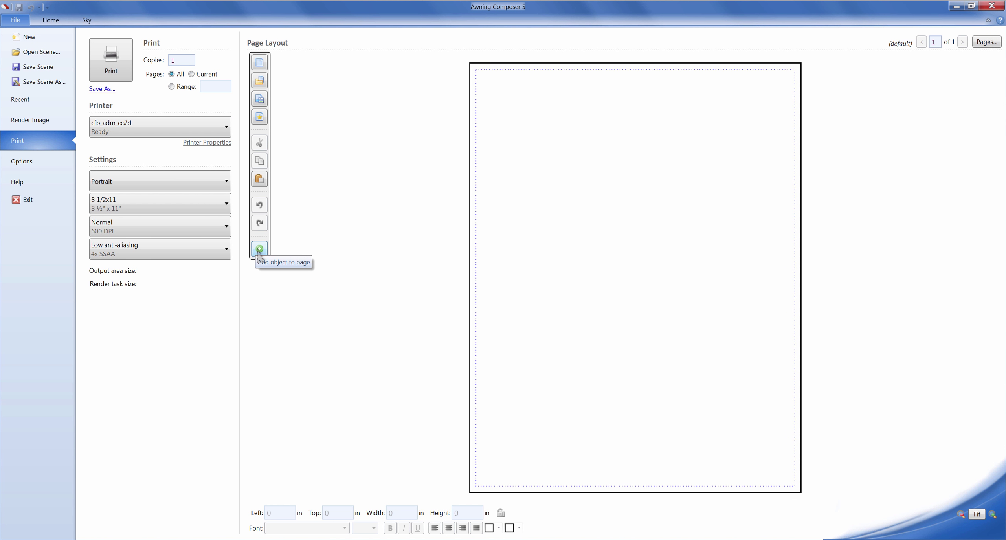
pyautogui.click(259, 63)
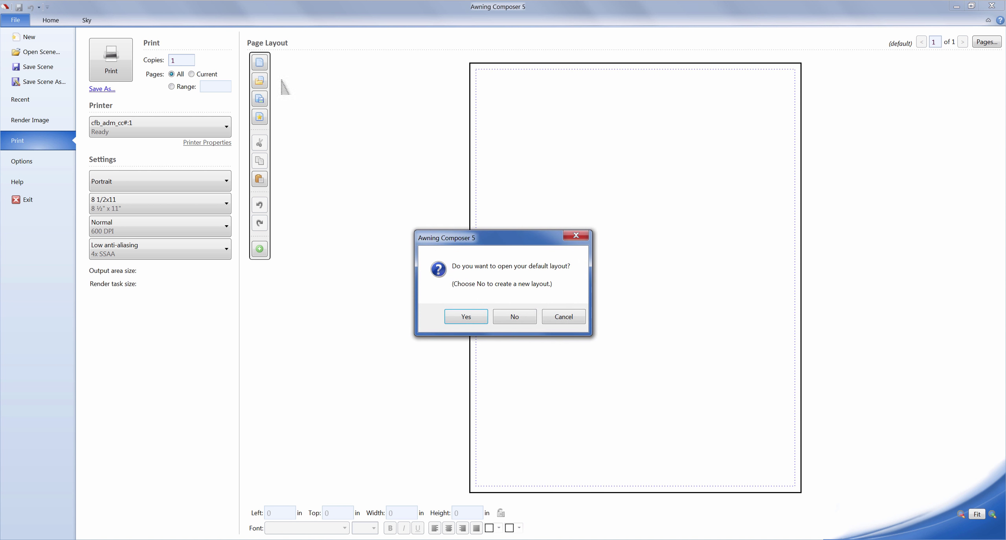
pyautogui.click(505, 315)
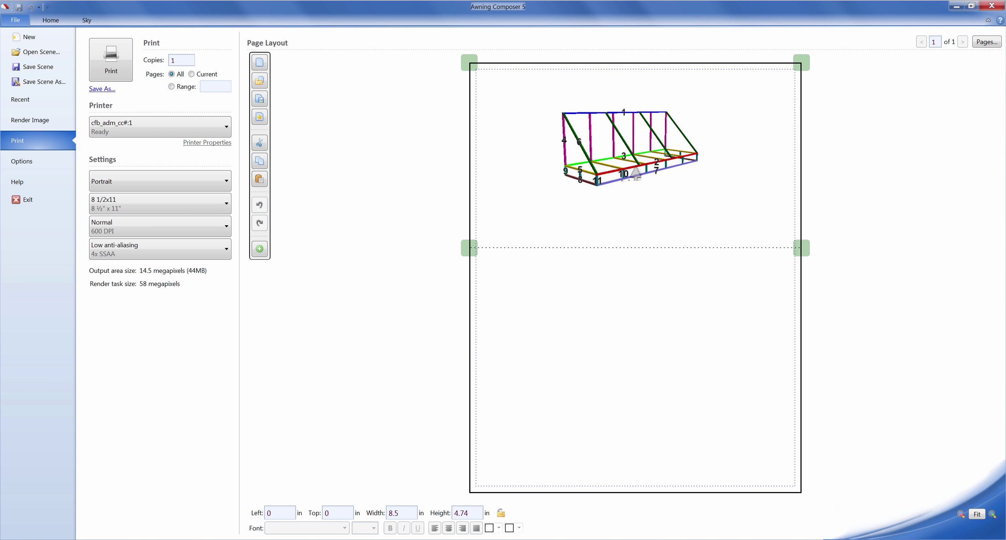
pyautogui.click(186, 183)
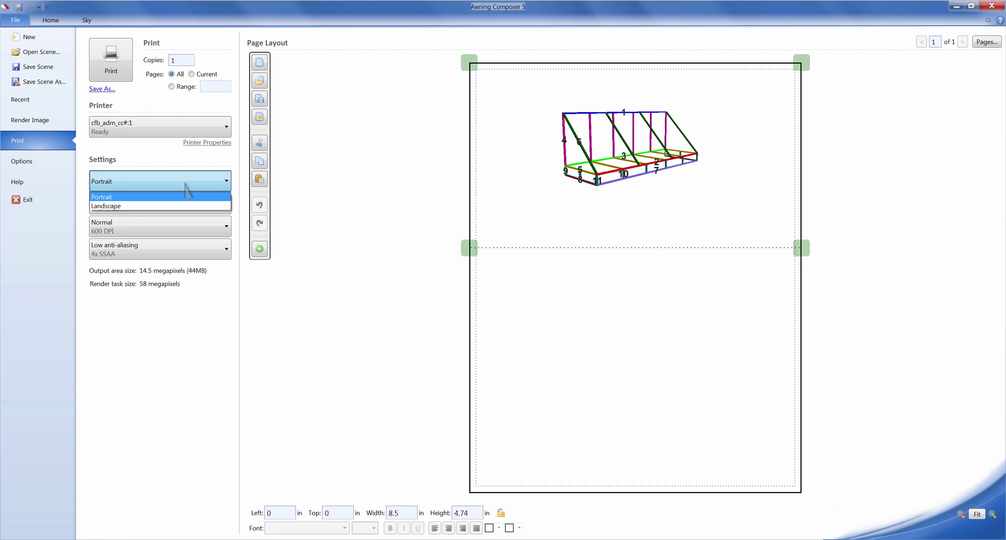
pyautogui.click(186, 206)
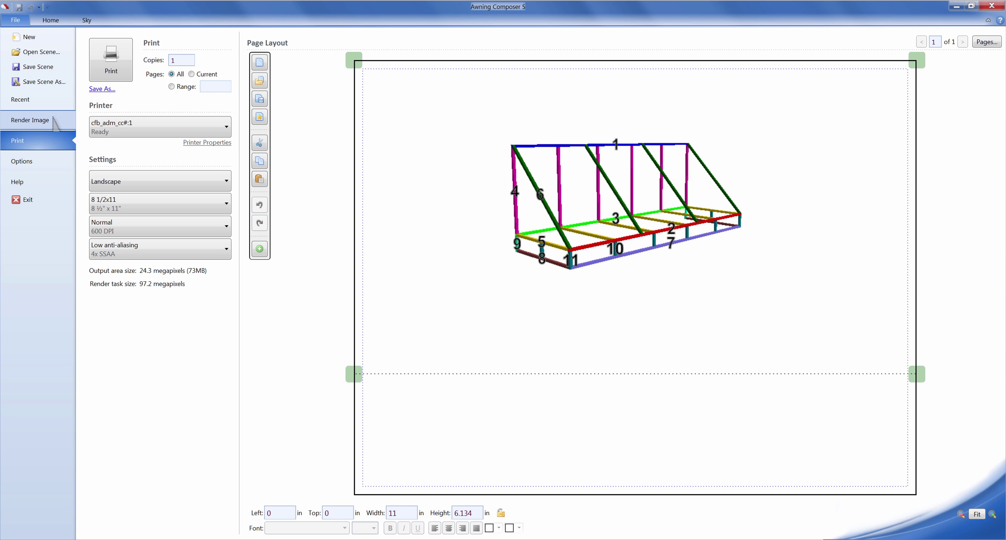
# Crop the render image preview tightly around the awning frame and return to the print layout
pyautogui.click(30, 119)
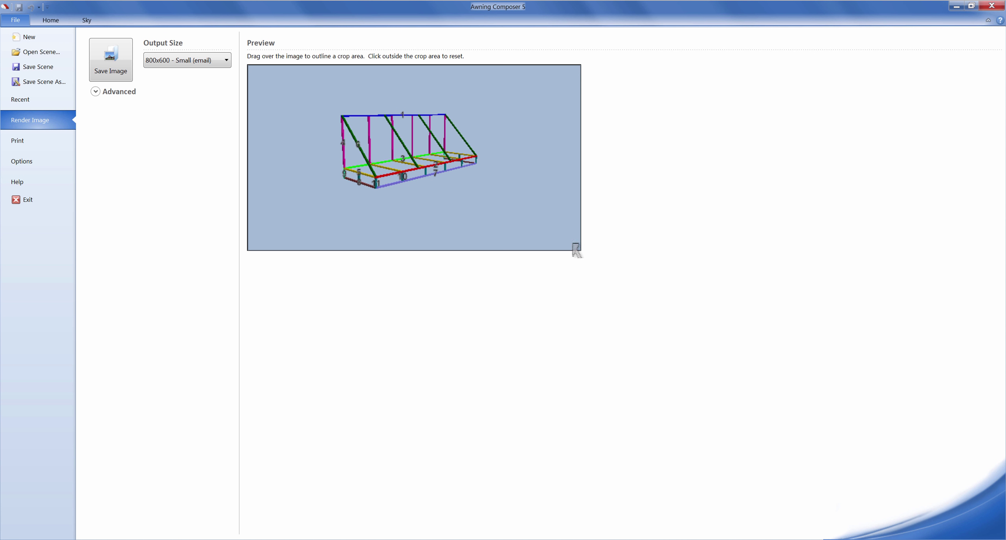
pyautogui.moveTo(556, 243); pyautogui.dragTo(478, 195)
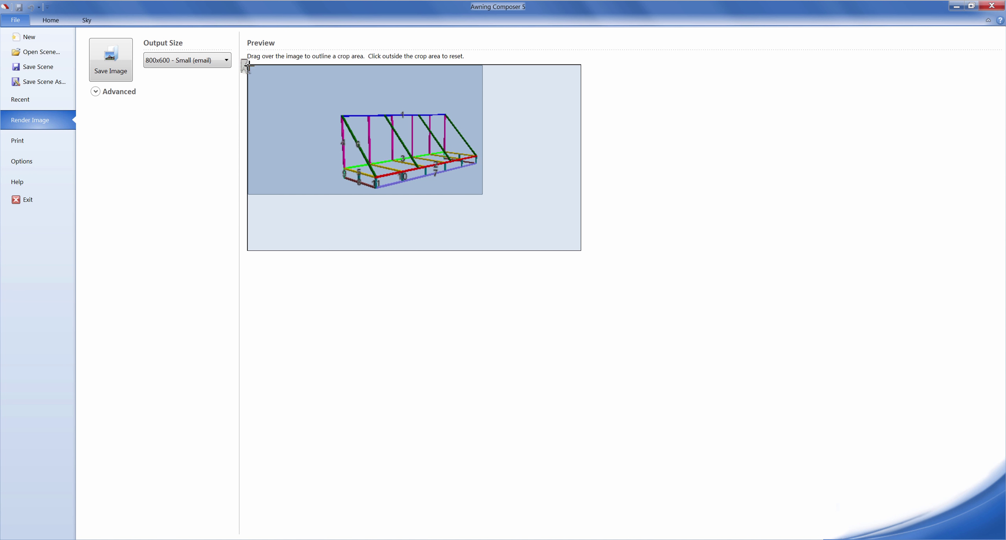
pyautogui.moveTo(248, 67); pyautogui.dragTo(320, 99)
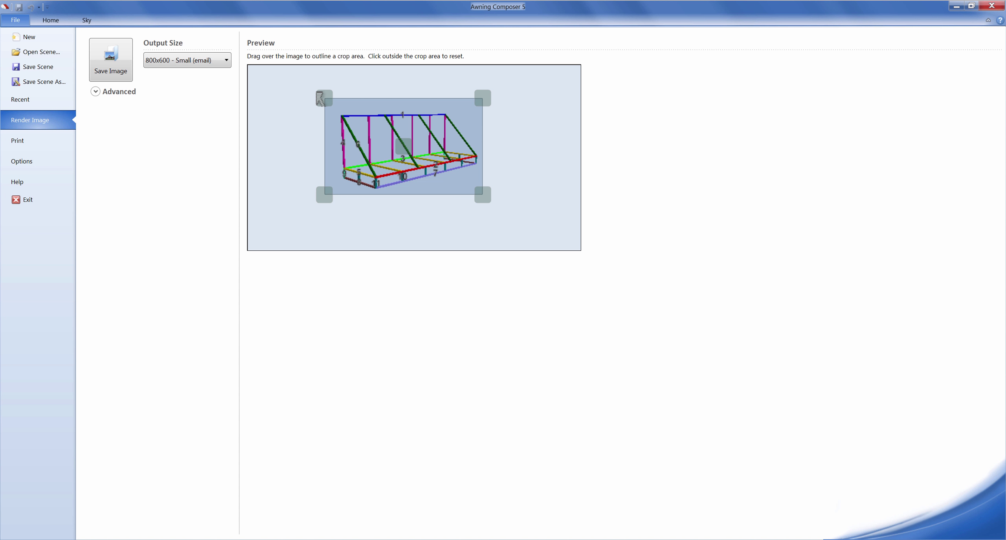
pyautogui.click(44, 146)
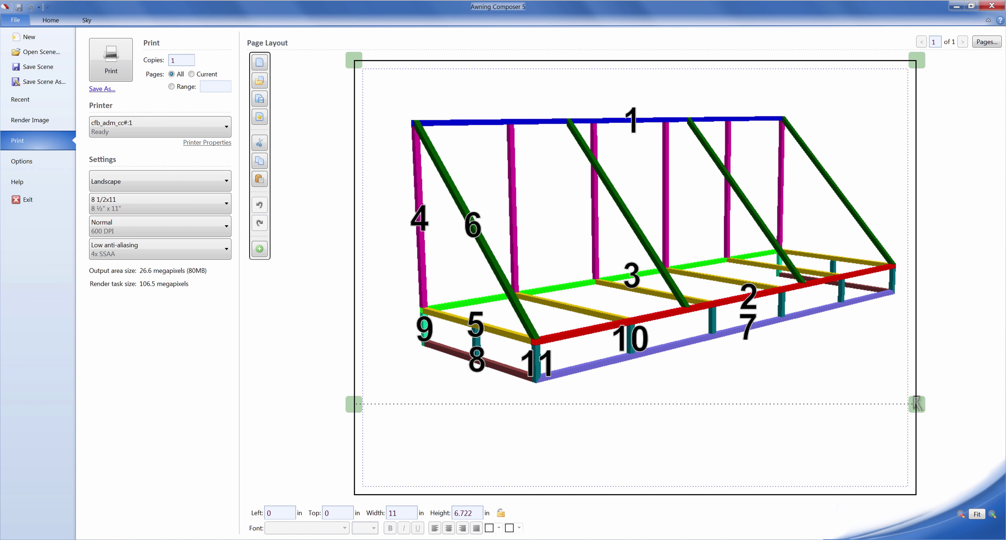
# Shrink the frame view to about 6.12 by 3.74 in and place a copy about 4.38 in from the page's left and 4.1 in from its top
pyautogui.moveTo(916, 404); pyautogui.dragTo(664, 183)
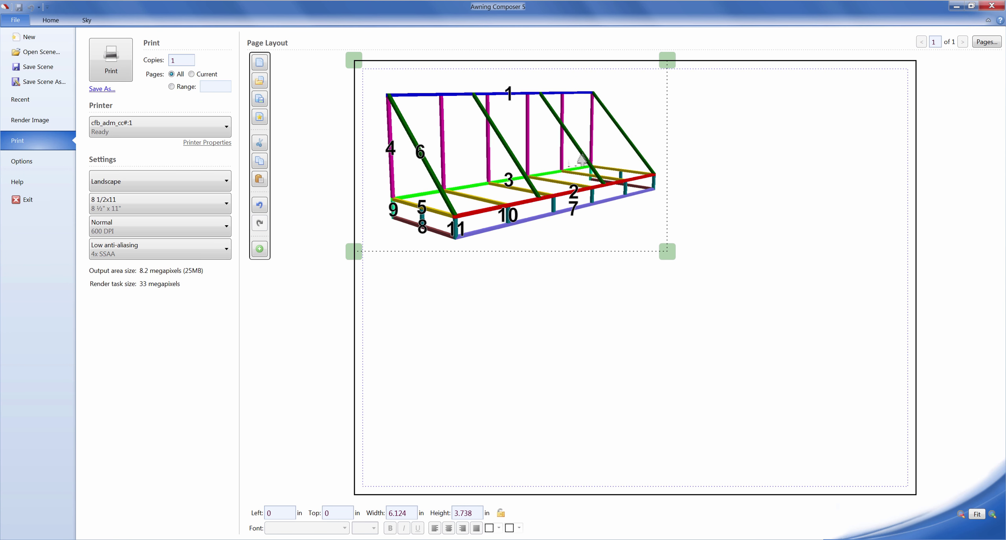
pyautogui.rightClick(582, 161)
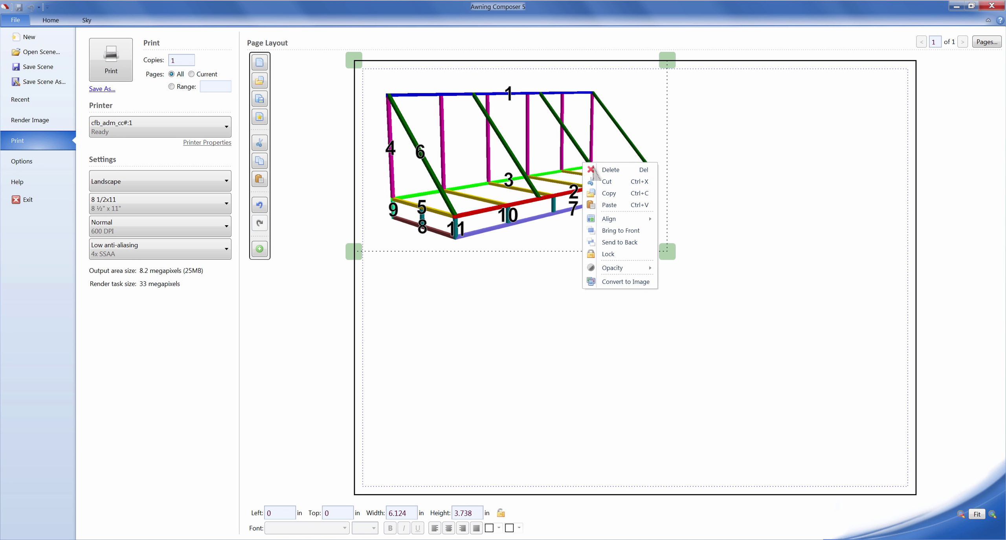
pyautogui.click(609, 194)
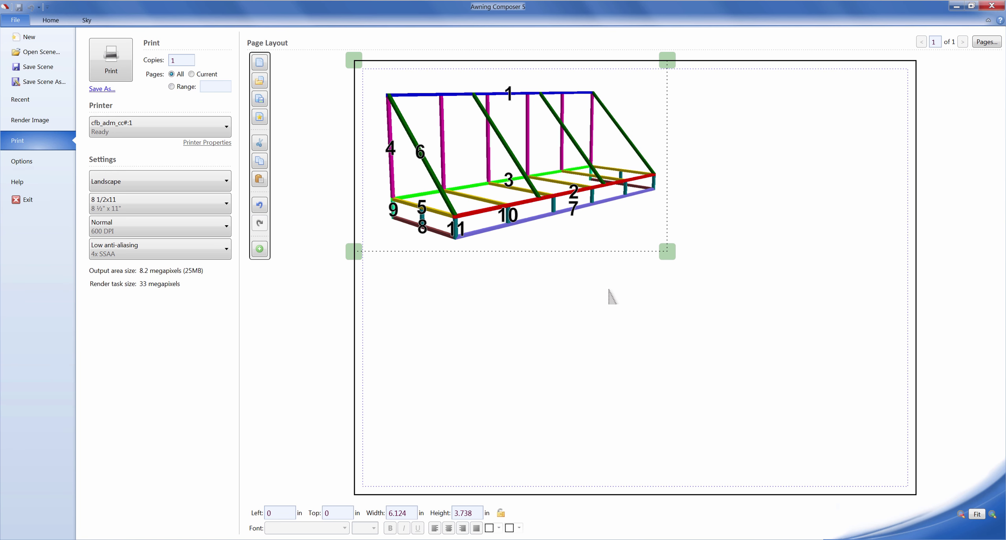
pyautogui.rightClick(610, 296)
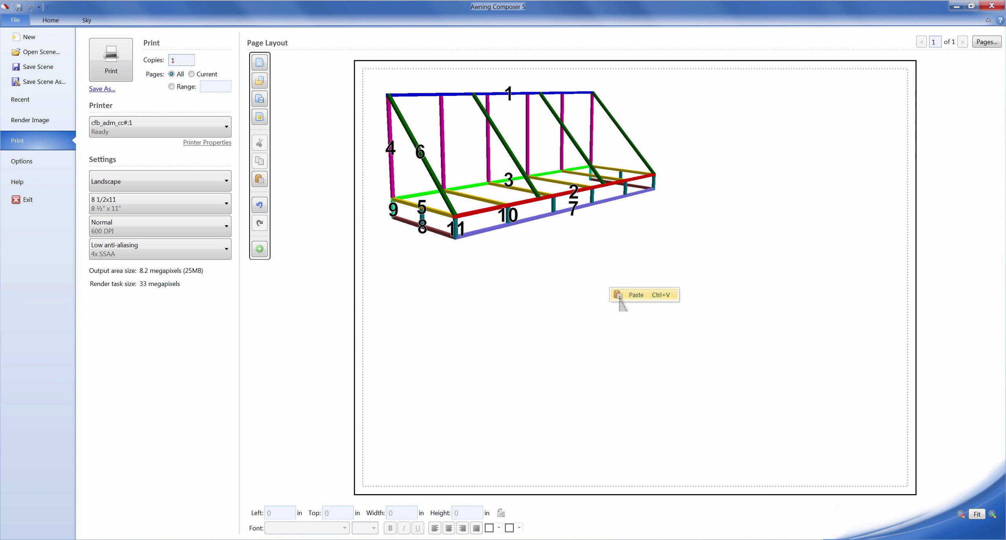
pyautogui.click(622, 299)
pyautogui.moveTo(599, 273); pyautogui.dragTo(694, 340)
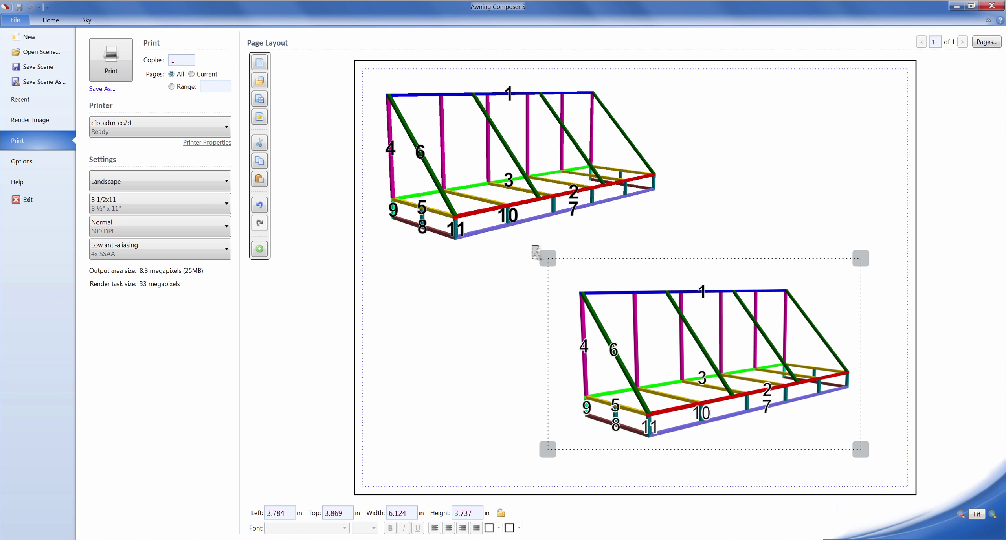
pyautogui.moveTo(705, 321); pyautogui.dragTo(736, 334)
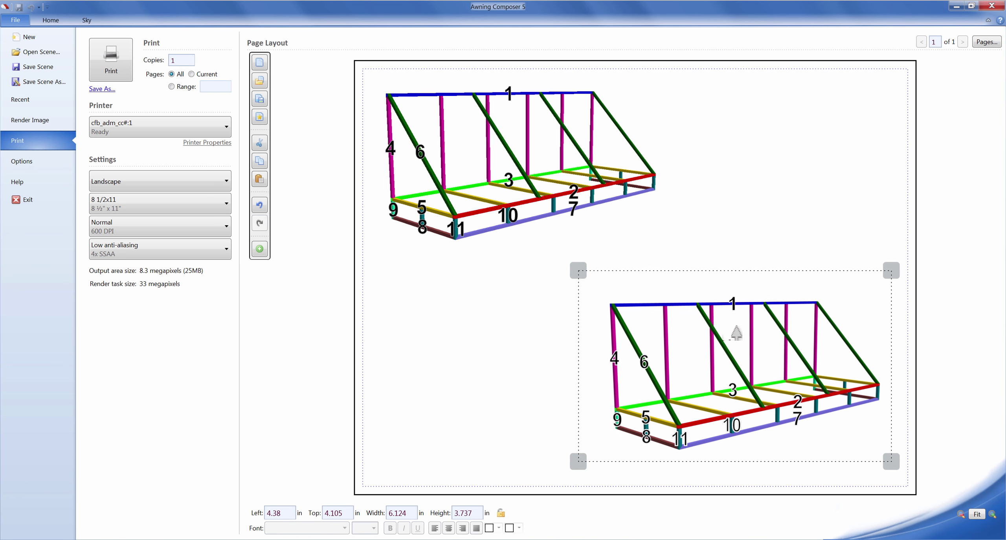
# Shrink the copied frame view to about 4.52 by 2.76 in at the page's upper right, and move the original to the lower middle
pyautogui.moveTo(572, 277); pyautogui.dragTo(625, 325)
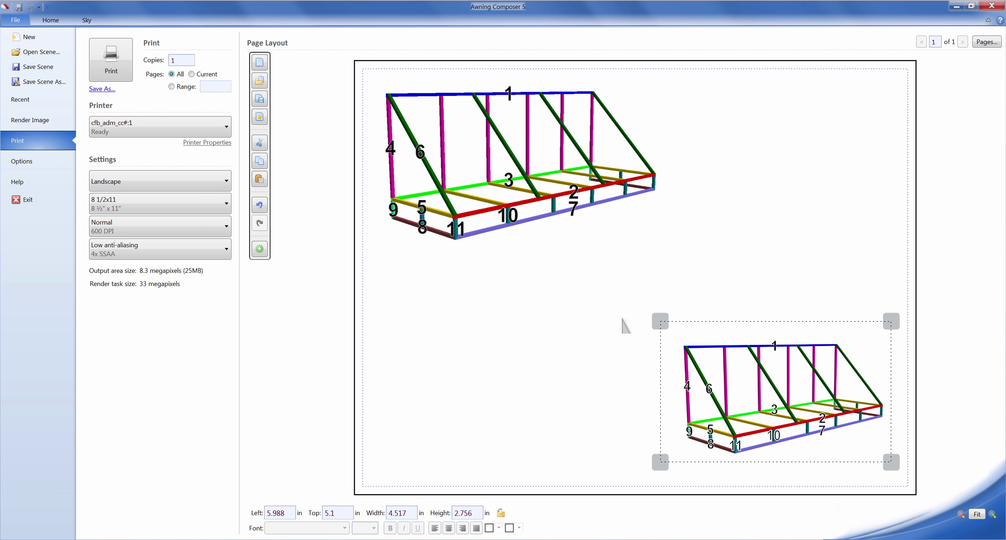
pyautogui.moveTo(758, 365); pyautogui.dragTo(763, 121)
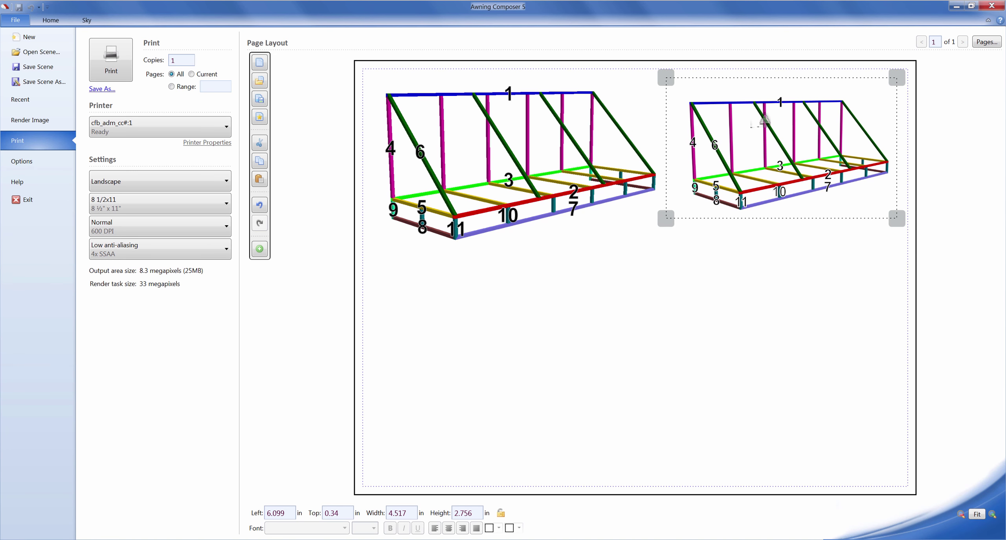
pyautogui.moveTo(482, 151); pyautogui.dragTo(596, 326)
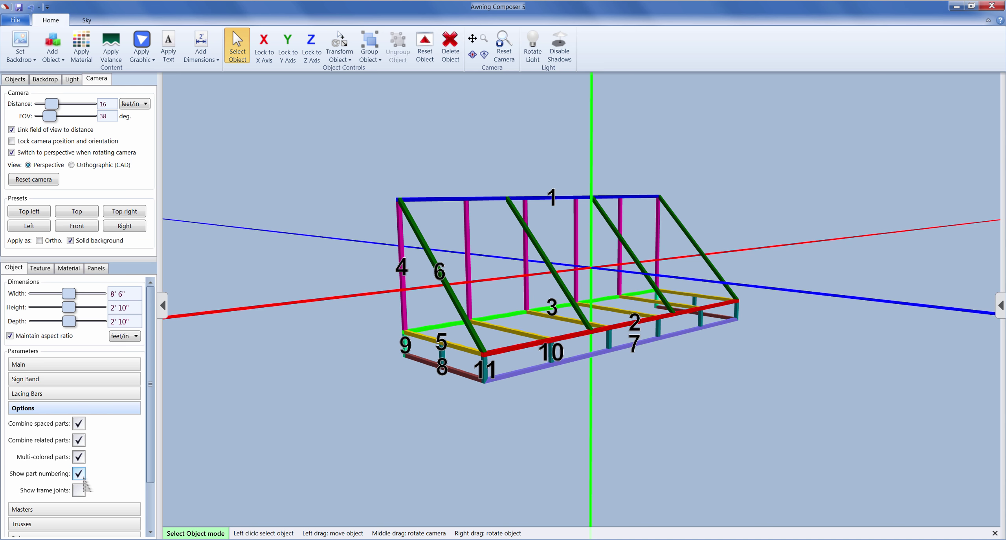
# Turn off part numbering and add dimension annotations to the awning frame
pyautogui.click(79, 474)
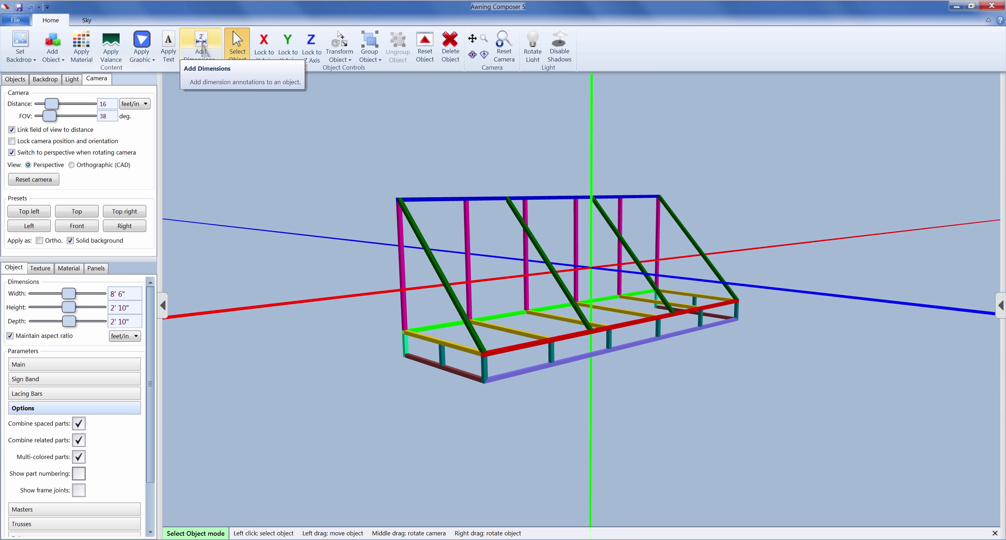
pyautogui.click(201, 44)
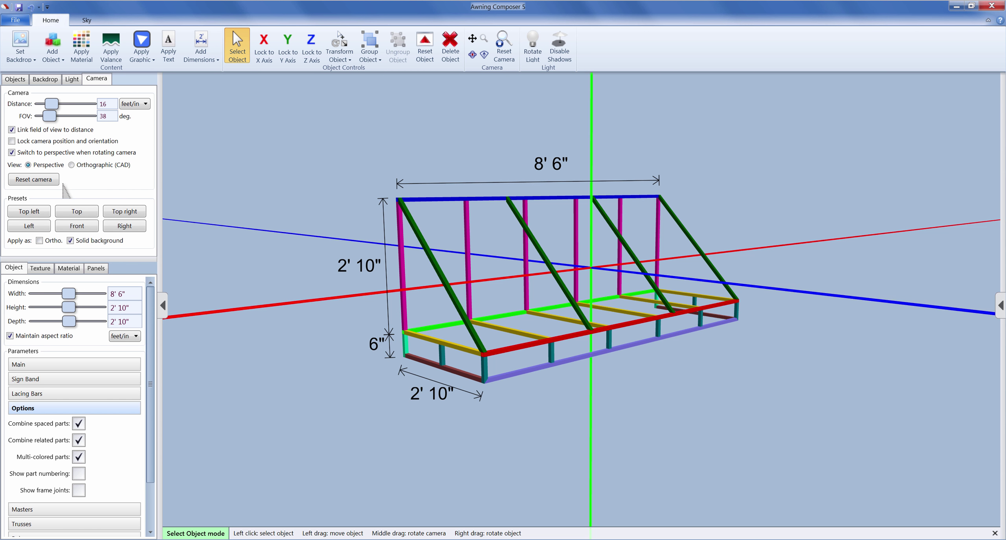
# Apply the Left camera preset in orthographic mode and crop the render tightly around the dimensioned side view for the print layout
pyautogui.click(39, 241)
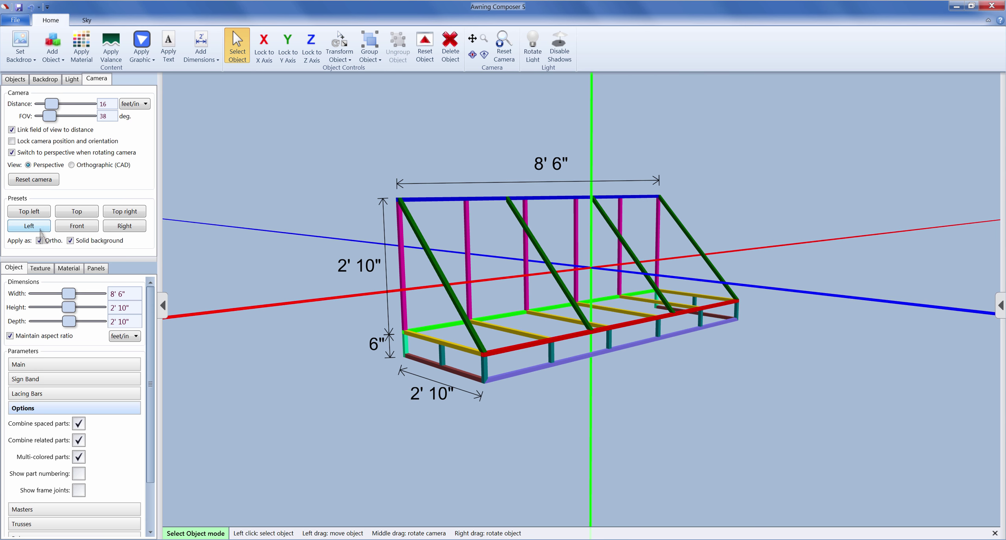
pyautogui.click(40, 230)
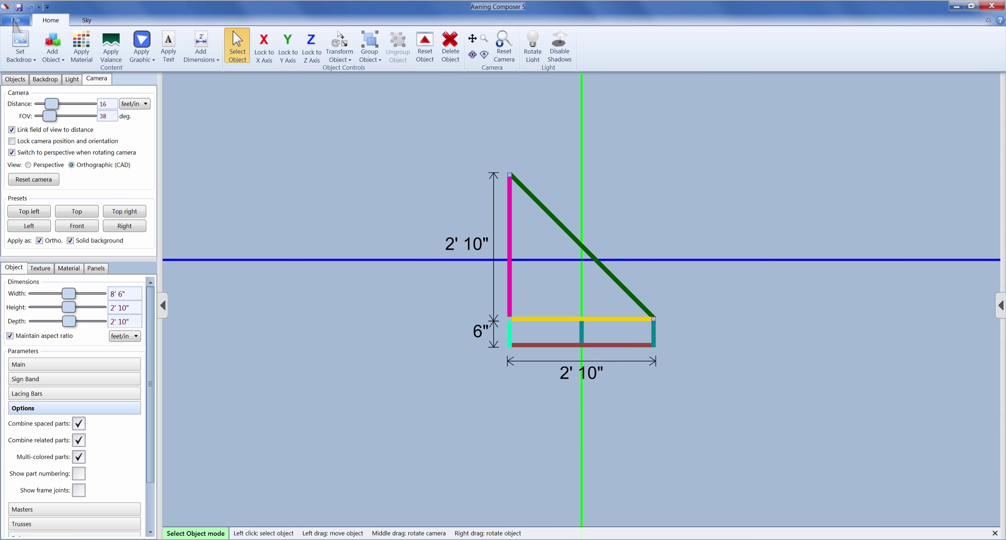
pyautogui.click(14, 20)
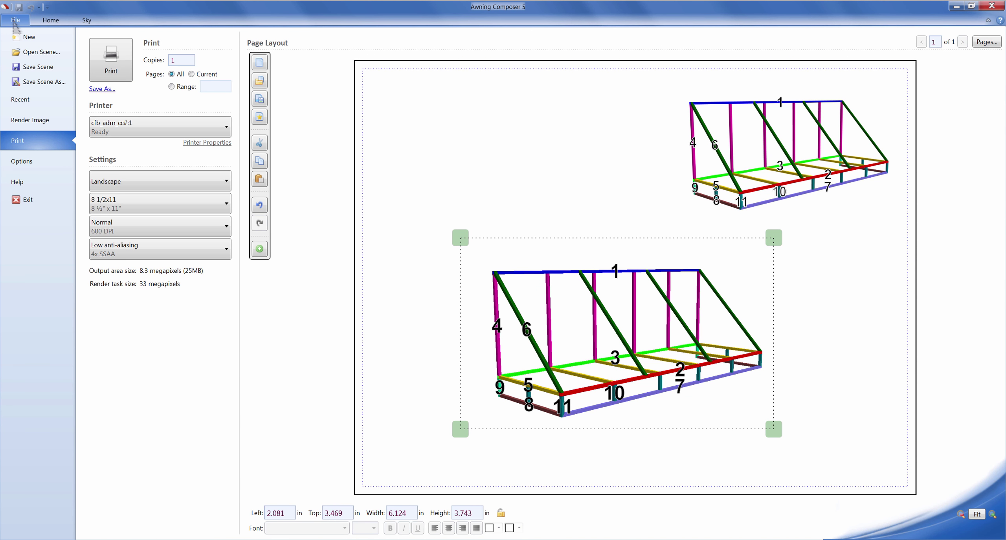
pyautogui.click(36, 124)
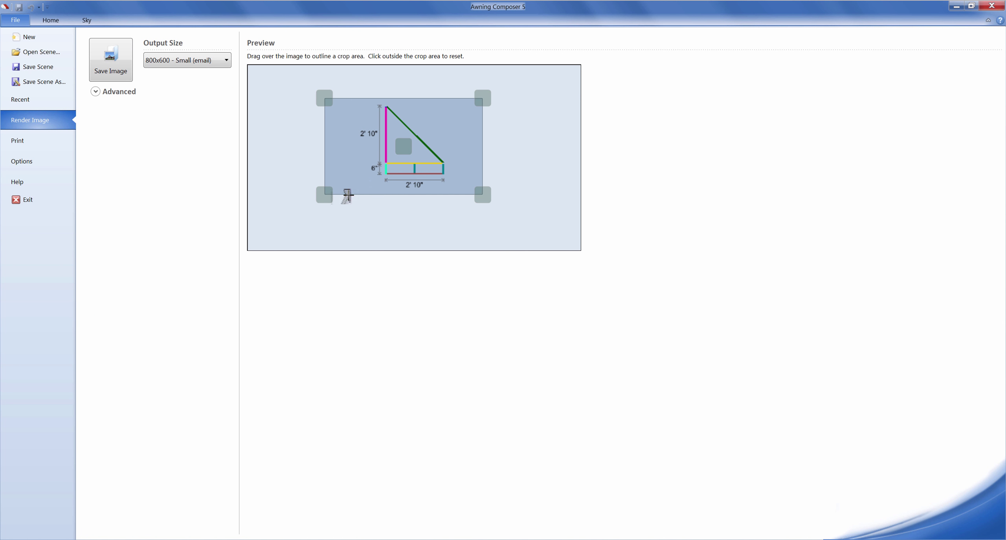
pyautogui.moveTo(323, 195); pyautogui.dragTo(349, 196)
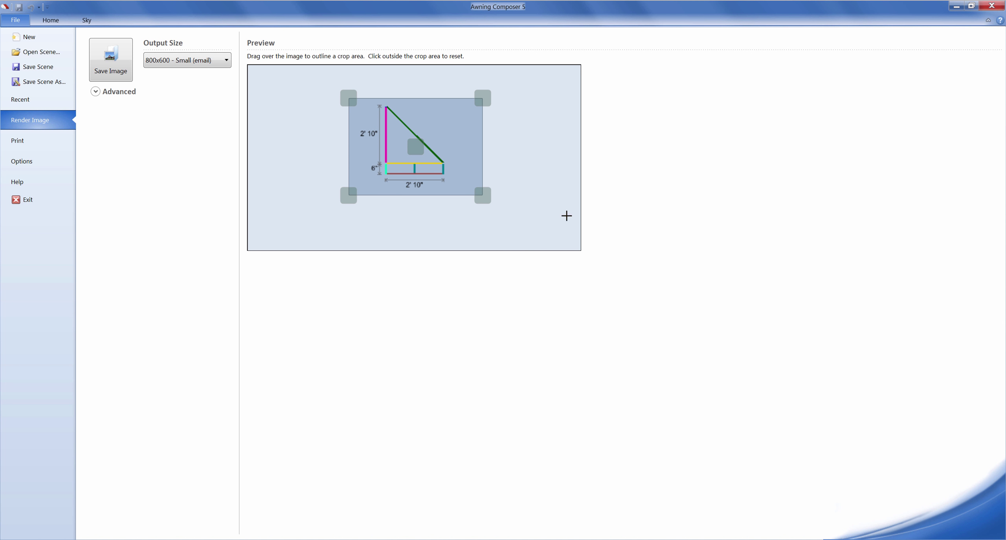
pyautogui.moveTo(482, 197); pyautogui.dragTo(453, 196)
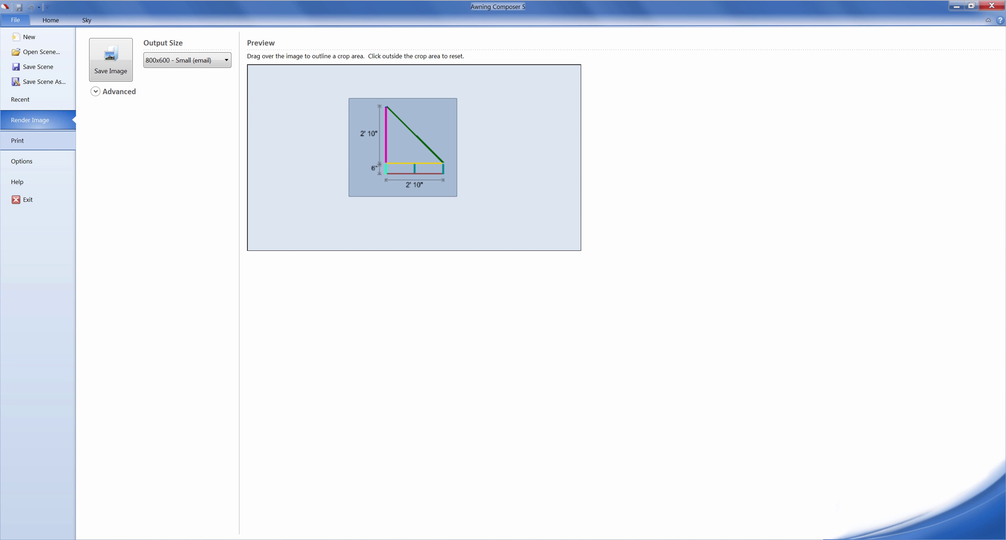
pyautogui.click(49, 149)
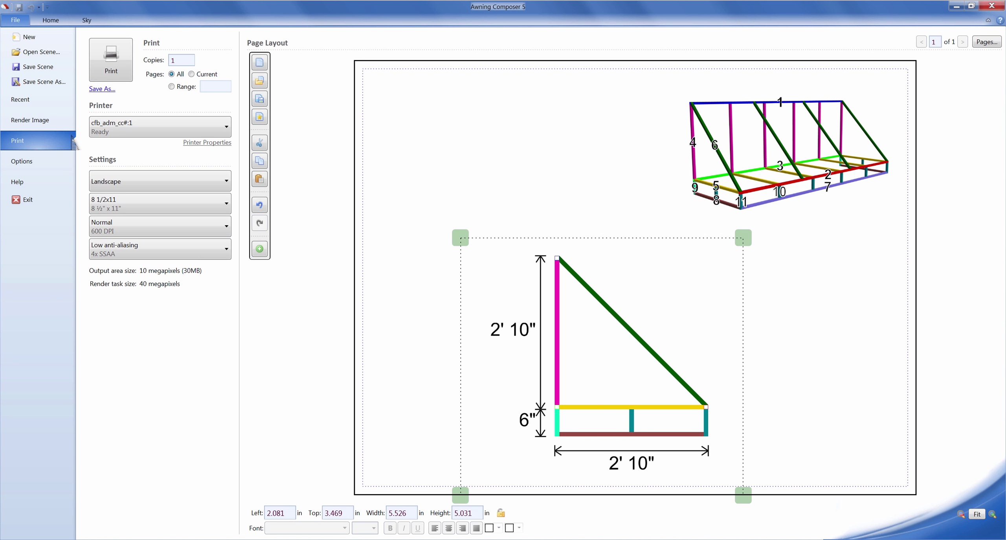
# Move the side view to the page's left half, and place a reduced copy of it below the numbered frame view
pyautogui.moveTo(598, 260); pyautogui.dragTo(510, 188)
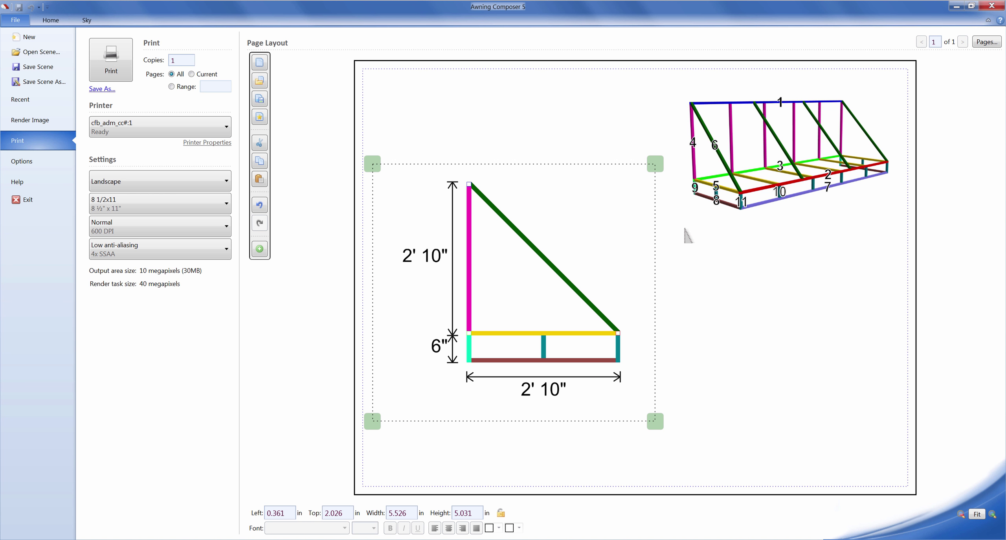
pyautogui.rightClick(632, 258)
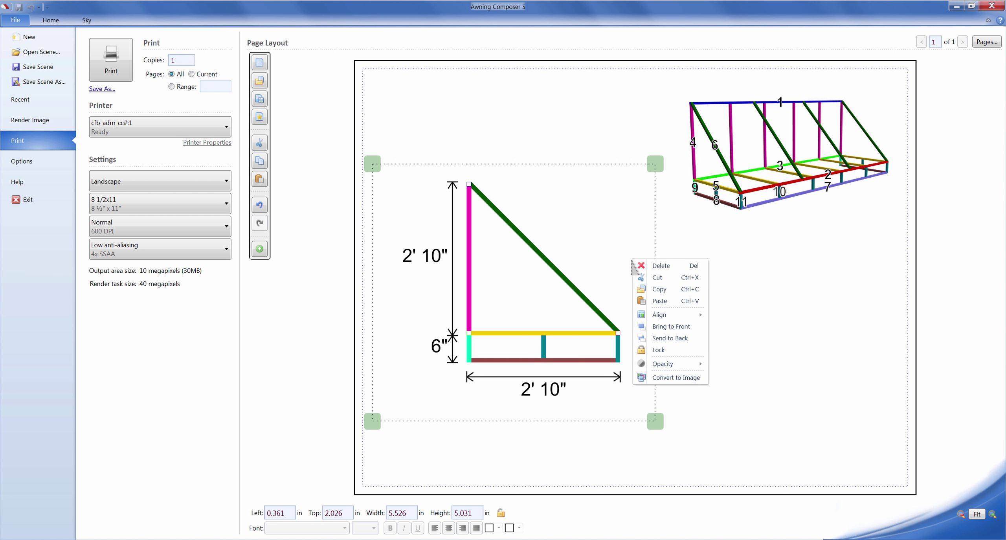
pyautogui.click(663, 293)
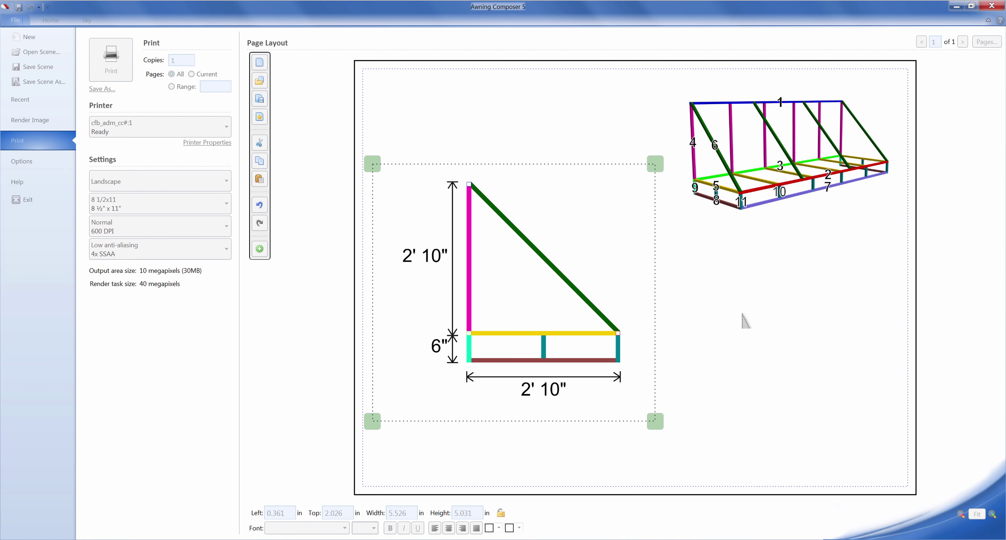
pyautogui.rightClick(745, 320)
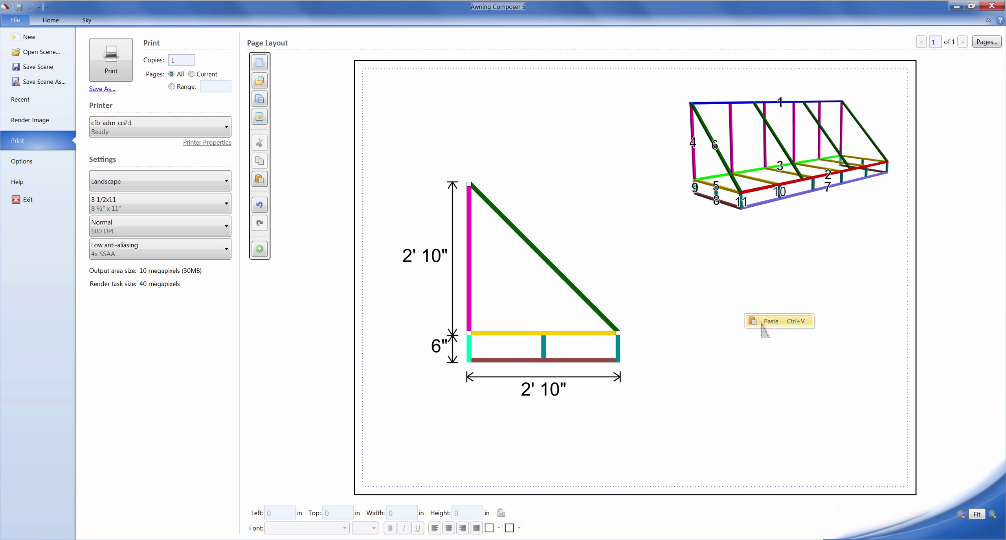
pyautogui.click(751, 322)
pyautogui.moveTo(880, 442); pyautogui.dragTo(763, 353)
pyautogui.moveTo(712, 289)
pyautogui.mouseDown()
pyautogui.moveTo(818, 328)
pyautogui.moveTo(812, 337)
pyautogui.mouseUp()
pyautogui.click(575, 305)
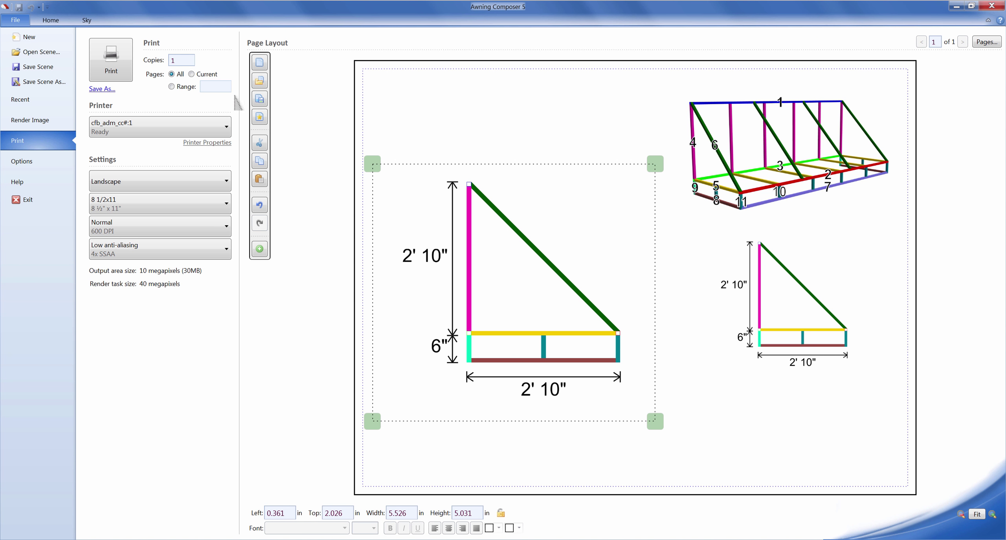
# Apply the orthographic Front camera preset and adjust the render crop to fit the full dimensioned front view for the print layout
pyautogui.click(41, 24)
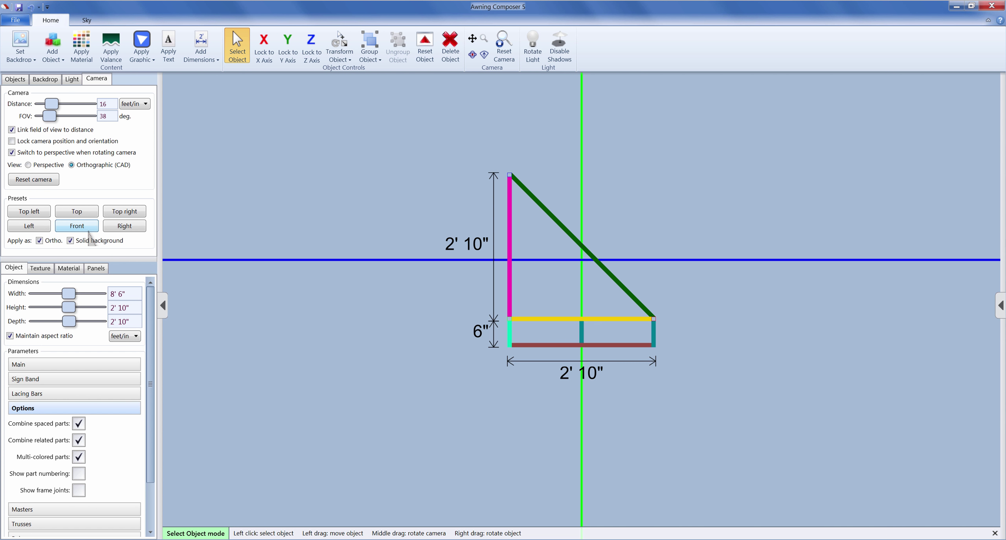
pyautogui.click(88, 231)
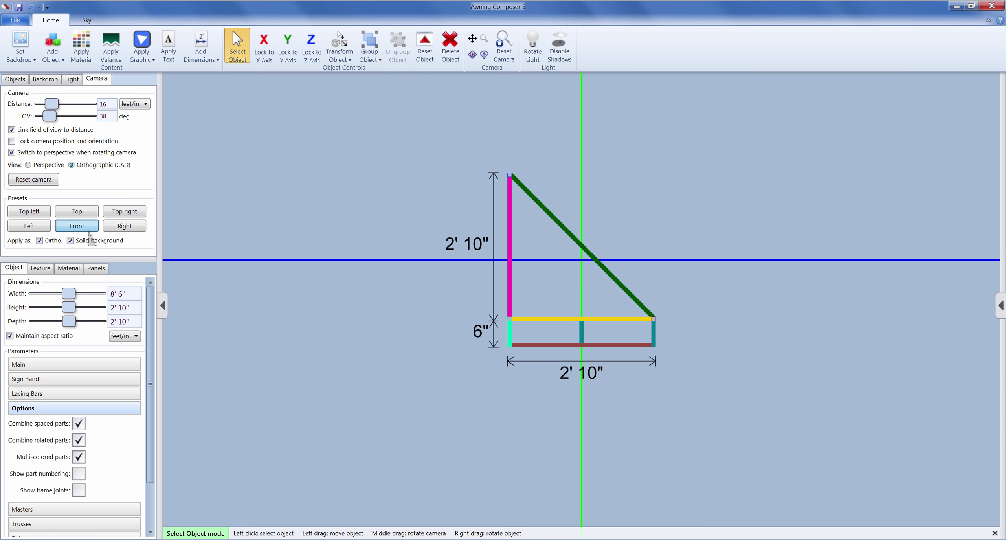
pyautogui.click(88, 231)
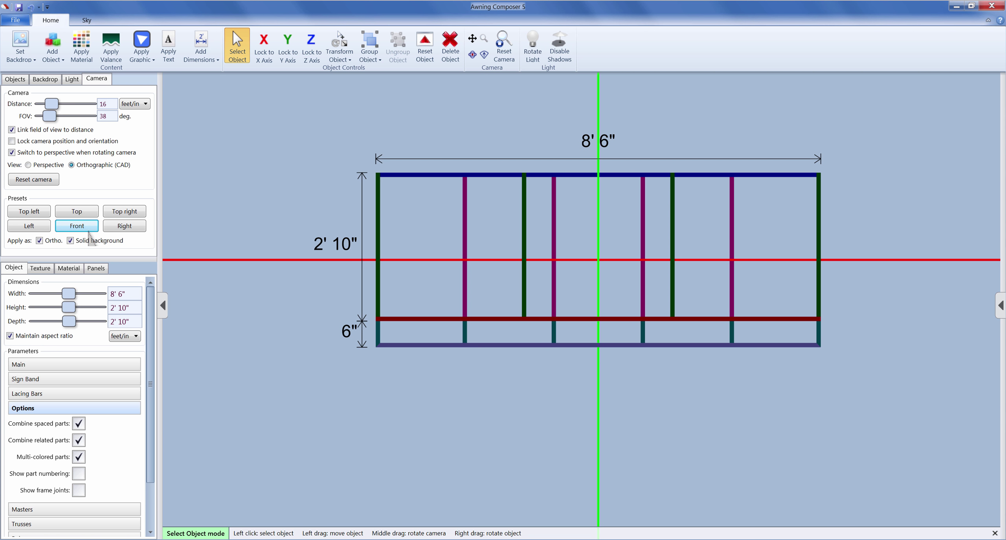
pyautogui.click(15, 20)
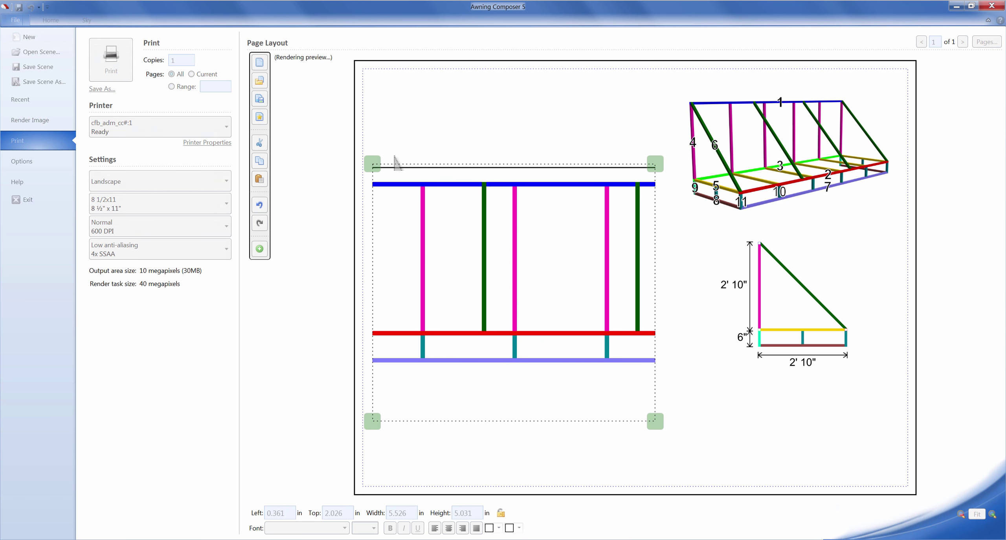
pyautogui.click(29, 120)
pyautogui.moveTo(458, 195); pyautogui.dragTo(535, 194)
pyautogui.moveTo(343, 94); pyautogui.dragTo(293, 80)
pyautogui.moveTo(531, 194); pyautogui.dragTo(531, 180)
pyautogui.click(17, 141)
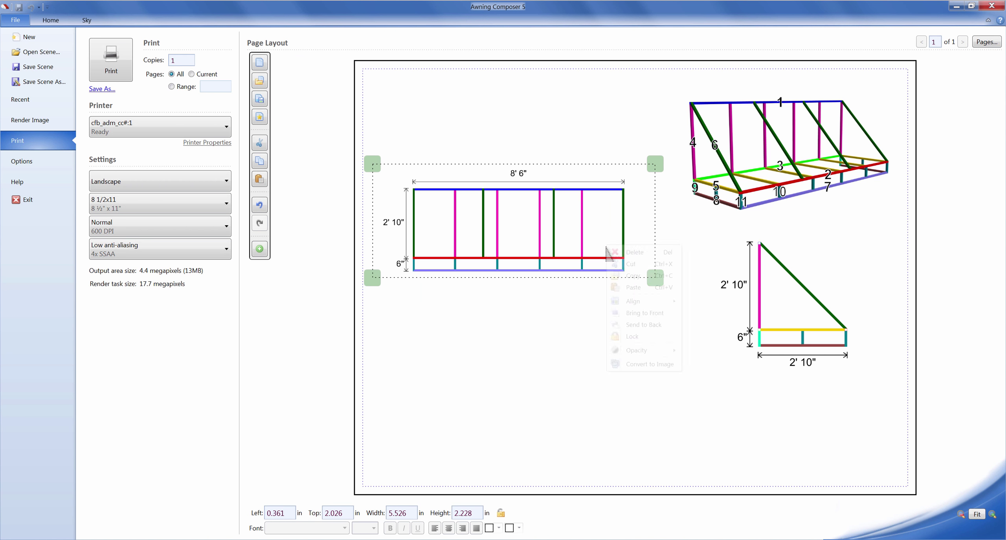
# Paste an enlarged copy of the front view, about 7.73 by 3.12 in, and move the original to the page's lower left
pyautogui.rightClick(585, 375)
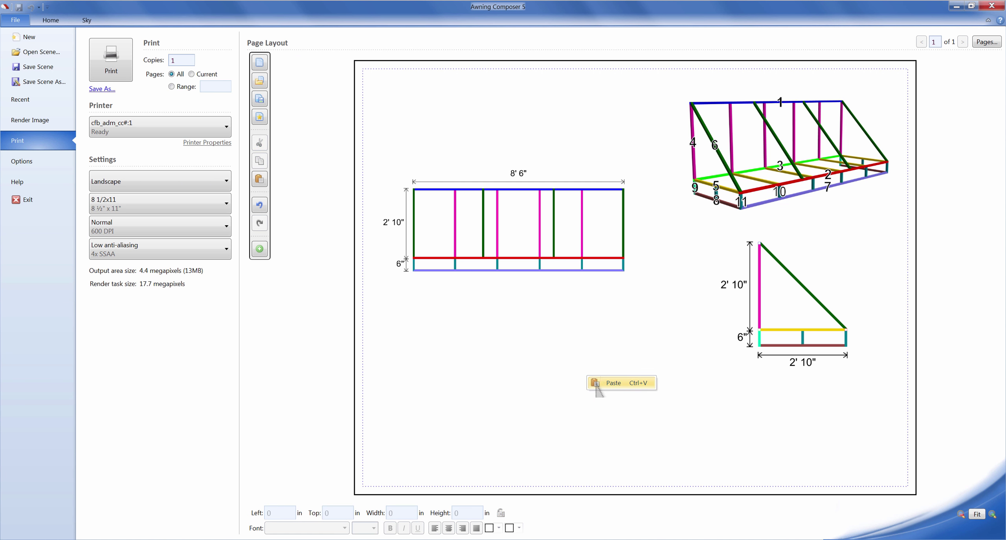
pyautogui.click(600, 383)
pyautogui.click(591, 251)
pyautogui.click(724, 321)
pyautogui.moveTo(727, 316); pyautogui.dragTo(840, 272)
pyautogui.click(535, 214)
pyautogui.moveTo(535, 214); pyautogui.dragTo(534, 421)
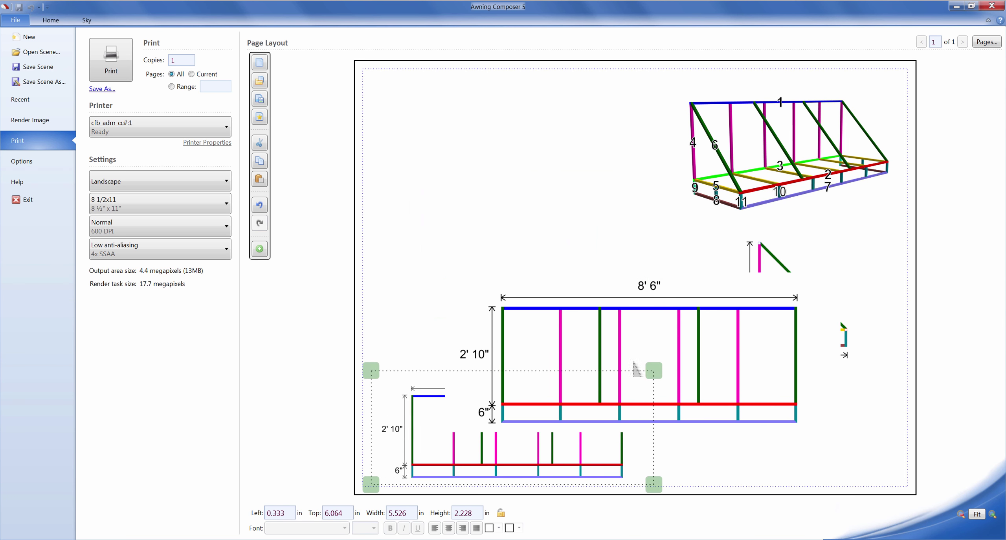
# Arrange the large front view at the page's upper left, the side view at upper right, and the numbered view beneath the front view
pyautogui.moveTo(638, 365); pyautogui.dragTo(547, 181)
pyautogui.moveTo(810, 152); pyautogui.dragTo(562, 309)
pyautogui.moveTo(822, 292); pyautogui.dragTo(848, 141)
pyautogui.moveTo(637, 179); pyautogui.dragTo(637, 158)
pyautogui.click(637, 251)
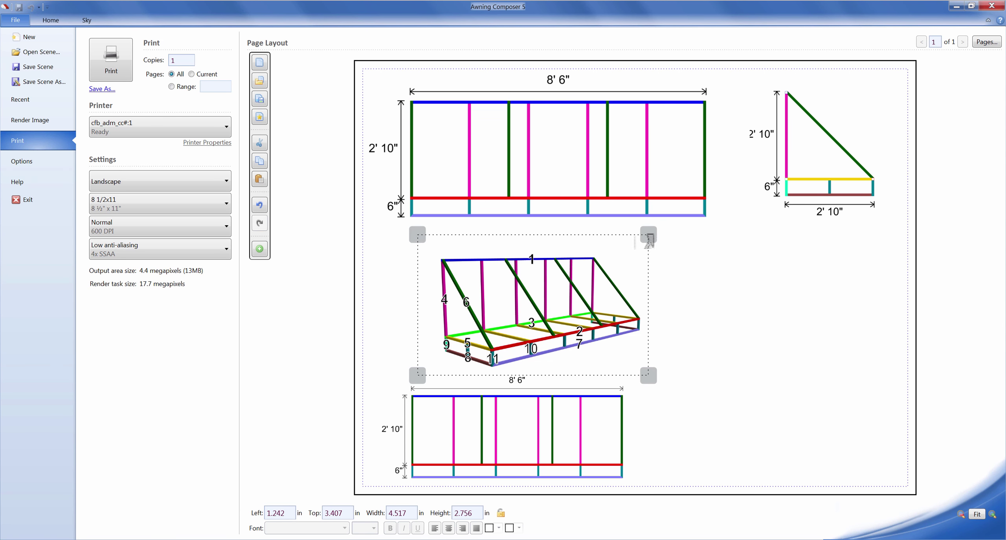
# Enlarge the numbered frame view, move it below the side view, and delete the small front view at the page's lower left
pyautogui.moveTo(648, 236); pyautogui.dragTo(719, 199)
pyautogui.moveTo(598, 284); pyautogui.dragTo(800, 307)
pyautogui.click(580, 407)
pyautogui.rightClick(580, 407)
pyautogui.click(600, 287)
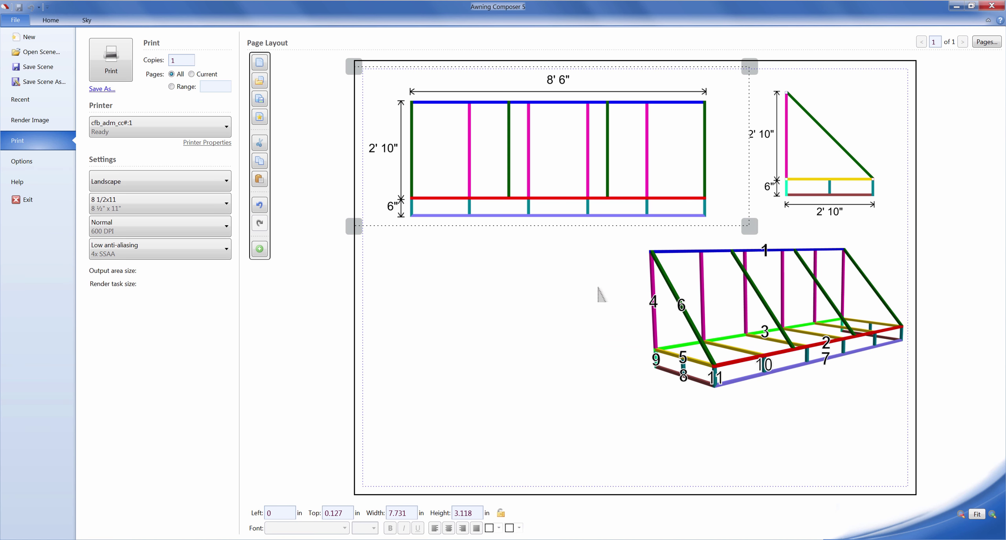
# Add a parts list, size it to about 4.94 by 3.03 in, and place it below the front view
pyautogui.click(259, 249)
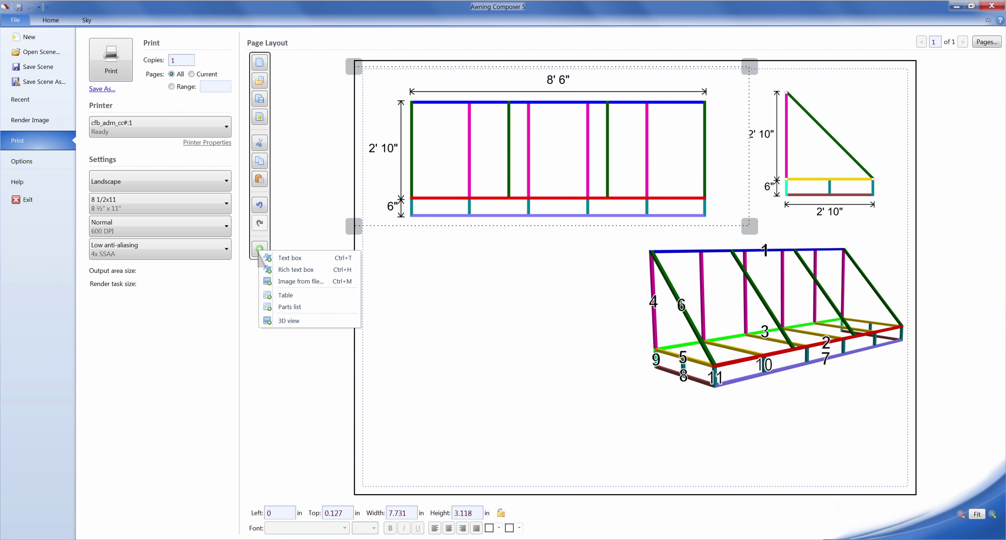
pyautogui.click(291, 307)
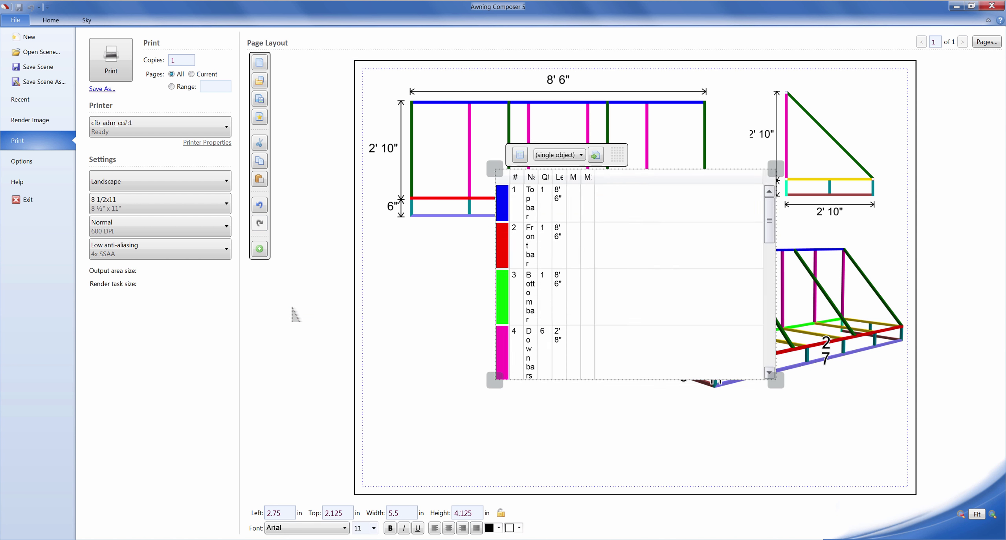
pyautogui.moveTo(773, 382); pyautogui.dragTo(744, 324)
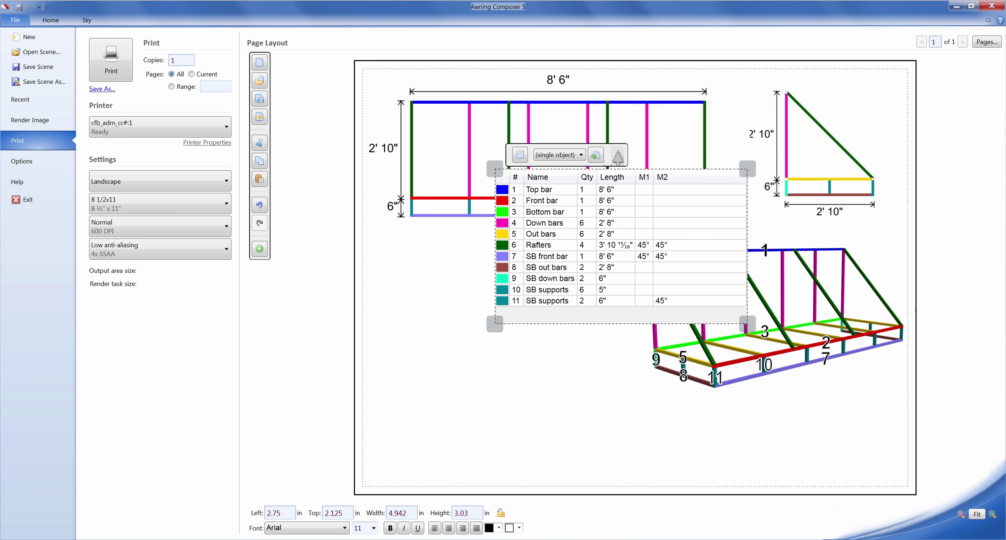
pyautogui.moveTo(618, 155); pyautogui.dragTo(497, 246)
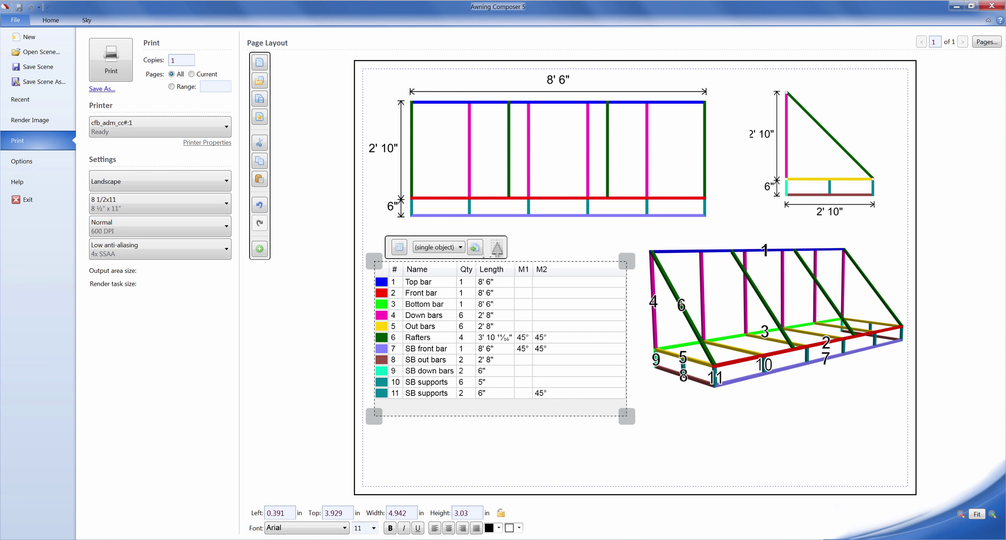
# Move the parts list into the page's lower-left corner, set its font size to 14, and fit it to about 5.08 by 3.35 in
pyautogui.moveTo(382, 261); pyautogui.dragTo(385, 318)
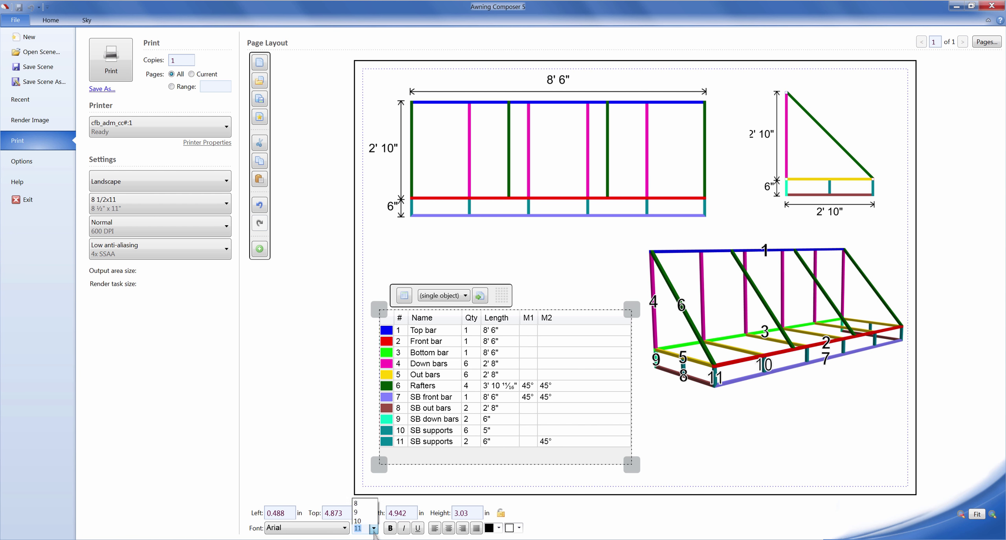
pyautogui.click(373, 527)
pyautogui.click(370, 430)
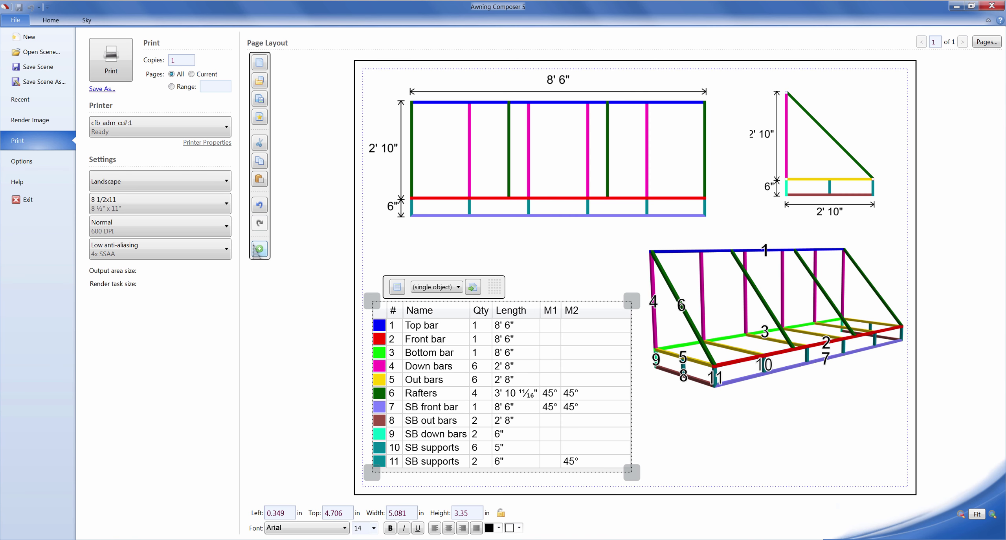
# Add a text box reading "FRONT" in bold 20-point type and place it just below the front view
pyautogui.click(259, 249)
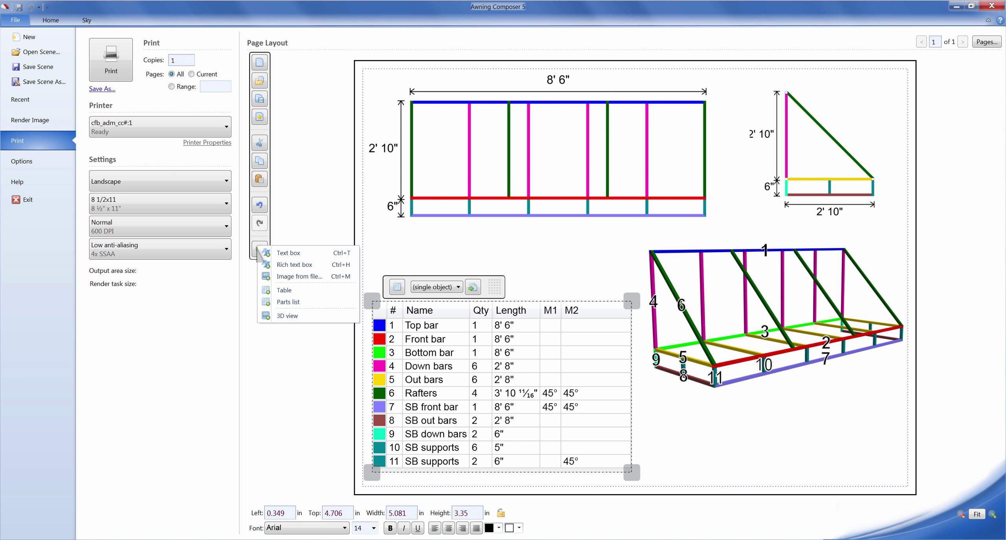
pyautogui.click(289, 253)
pyautogui.moveTo(775, 169); pyautogui.dragTo(691, 258)
pyautogui.moveTo(691, 386); pyautogui.dragTo(553, 281)
pyautogui.click(567, 265)
pyautogui.write('FRONT')
pyautogui.click(390, 528)
pyautogui.click(373, 527)
pyautogui.click(362, 442)
pyautogui.moveTo(527, 269); pyautogui.dragTo(438, 235)
# Add a bold text box reading "LEFT", shrink it to fit, and place it beside the side view
pyautogui.click(260, 251)
pyautogui.click(289, 253)
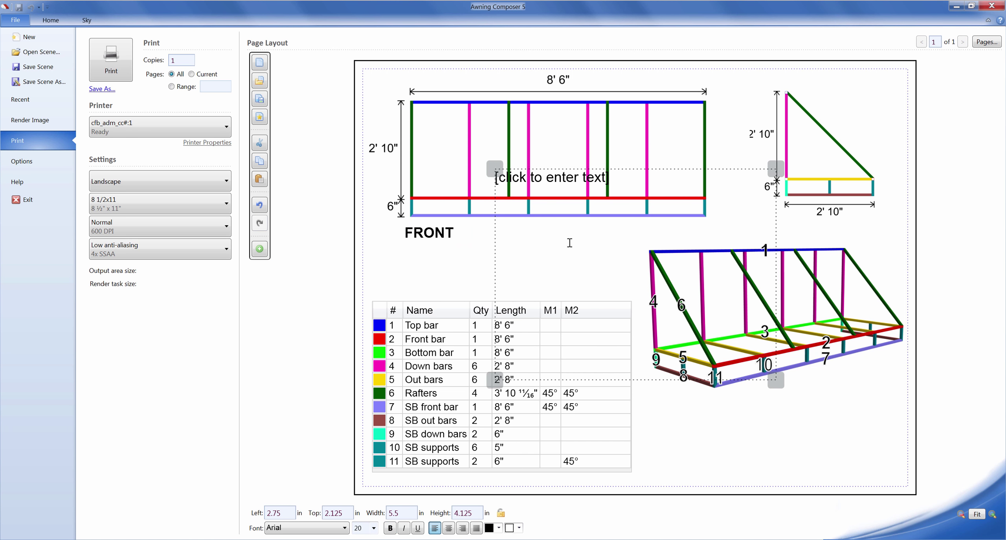
pyautogui.click(583, 229)
pyautogui.write('LEFT')
pyautogui.click(392, 529)
pyautogui.moveTo(776, 380); pyautogui.dragTo(540, 191)
pyautogui.moveTo(517, 180); pyautogui.dragTo(852, 108)
# Move the 3D view lower on the page and add a small bold text box reading "PERSPECTIVE" just above it
pyautogui.moveTo(818, 345); pyautogui.dragTo(814, 426)
pyautogui.click(770, 284)
pyautogui.click(259, 249)
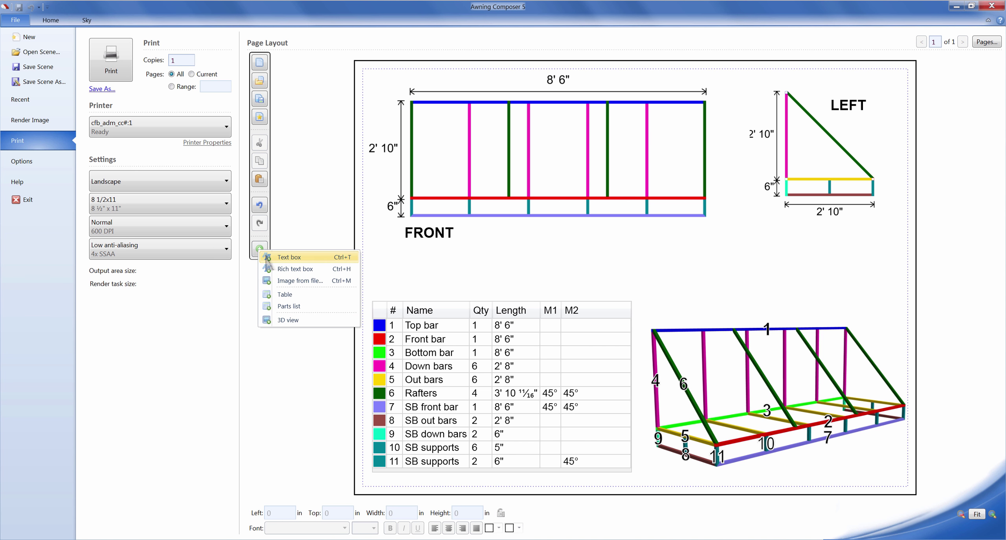
pyautogui.click(267, 258)
pyautogui.write('PERSPECTIVE')
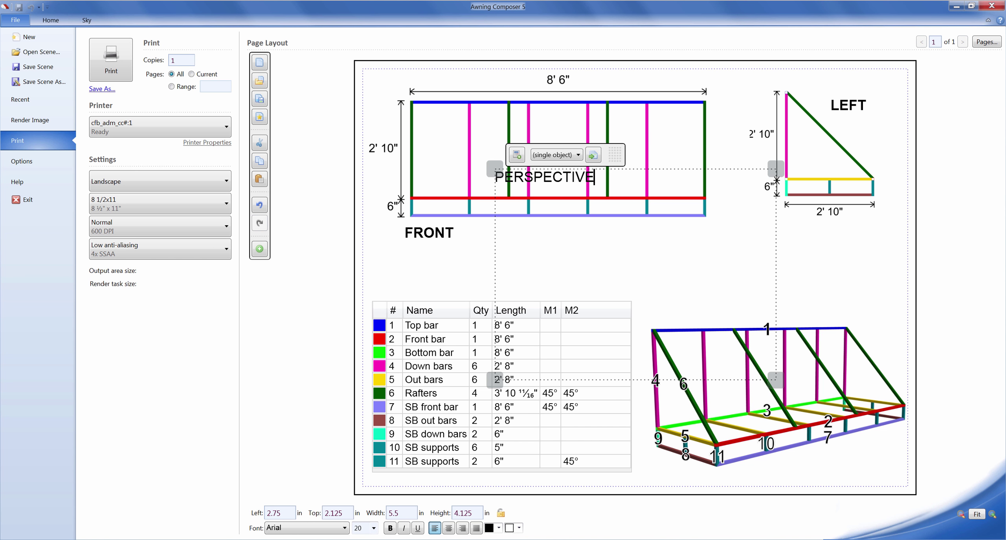
pyautogui.click(392, 531)
pyautogui.moveTo(776, 380); pyautogui.dragTo(618, 205)
pyautogui.moveTo(550, 184); pyautogui.dragTo(785, 321)
pyautogui.click(518, 270)
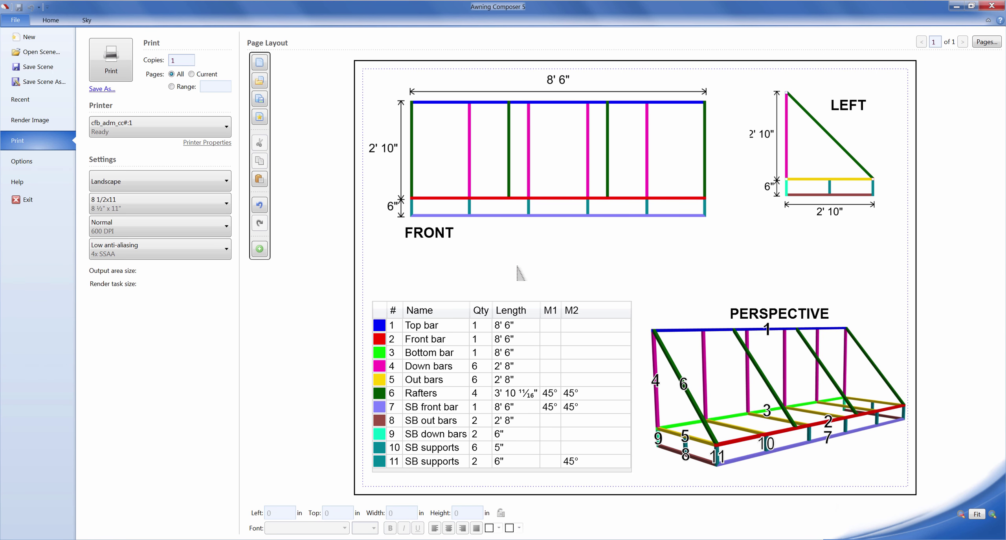
# Insert the company logo image from file, shrink it, and place it in the page's lower-right corner
pyautogui.click(266, 250)
pyautogui.click(281, 280)
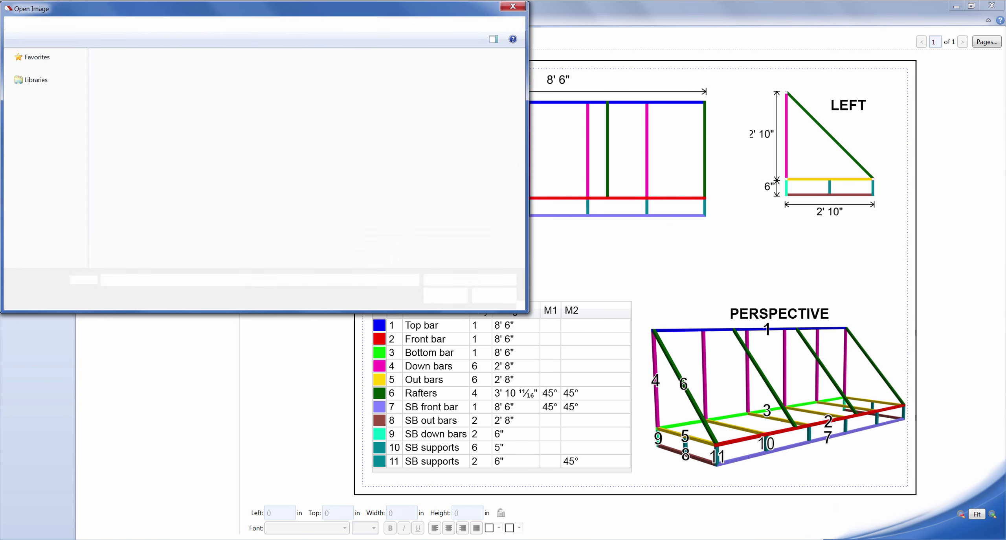
pyautogui.doubleClick(243, 236)
pyautogui.moveTo(774, 335); pyautogui.dragTo(588, 223)
pyautogui.moveTo(546, 199); pyautogui.dragTo(873, 470)
# Raise the 3D view, its "PERSPECTIVE" label and the parts list, and shift the logo slightly inward from the page corner
pyautogui.moveTo(763, 393)
pyautogui.mouseDown()
pyautogui.moveTo(762, 357)
pyautogui.moveTo(762, 410)
pyautogui.mouseUp()
pyautogui.moveTo(763, 318); pyautogui.dragTo(753, 259)
pyautogui.moveTo(770, 375); pyautogui.dragTo(767, 322)
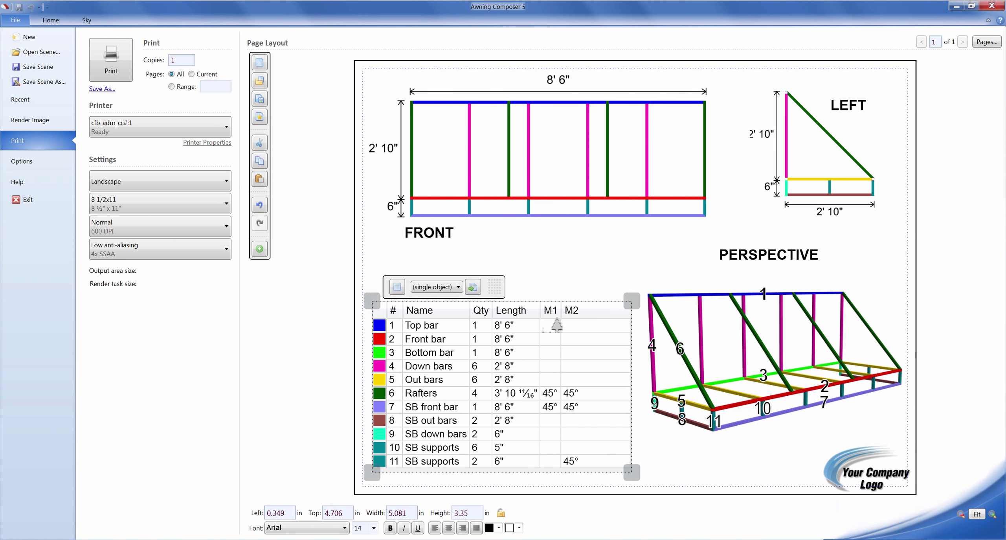
pyautogui.moveTo(557, 326); pyautogui.dragTo(561, 298)
pyautogui.moveTo(876, 470); pyautogui.dragTo(861, 447)
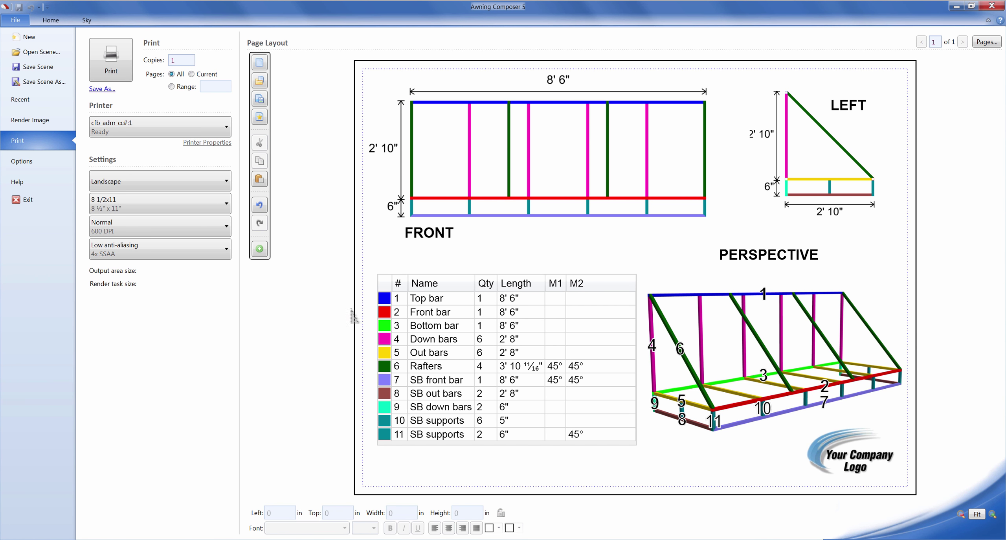
# Add a text box, size it to about 2.54 by 0.46 in, and place it beside the logo below the 3D view
pyautogui.click(259, 248)
pyautogui.click(282, 255)
pyautogui.moveTo(775, 169); pyautogui.dragTo(682, 344)
pyautogui.click(631, 349)
pyautogui.moveTo(576, 357); pyautogui.dragTo(736, 459)
pyautogui.moveTo(844, 484); pyautogui.dragTo(786, 469)
pyautogui.click(719, 456)
# Fill the text box with "PATIO AWNING1" and "3/22/17" on two small, centered lines, and print the page
pyautogui.write('PATIO AWNING1')
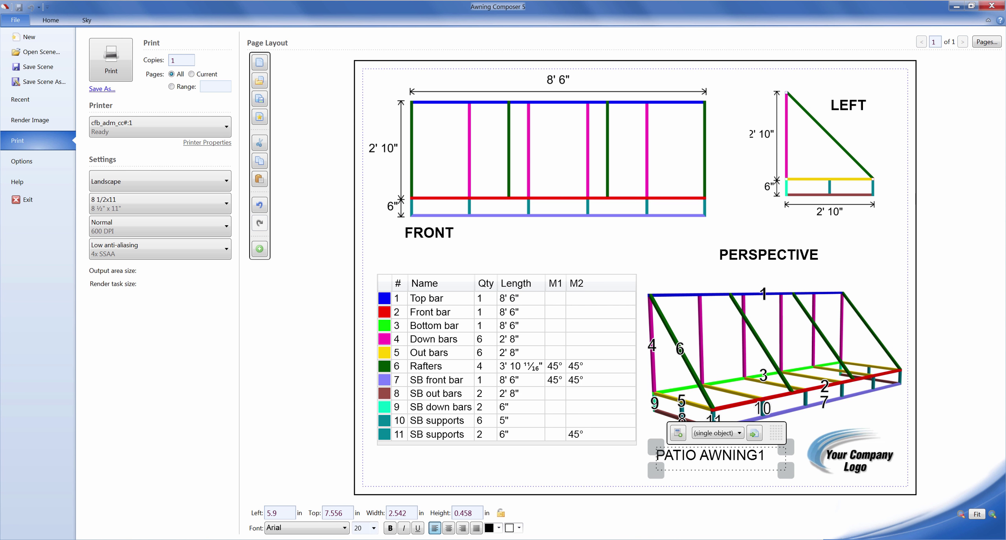
pyautogui.press('Return')
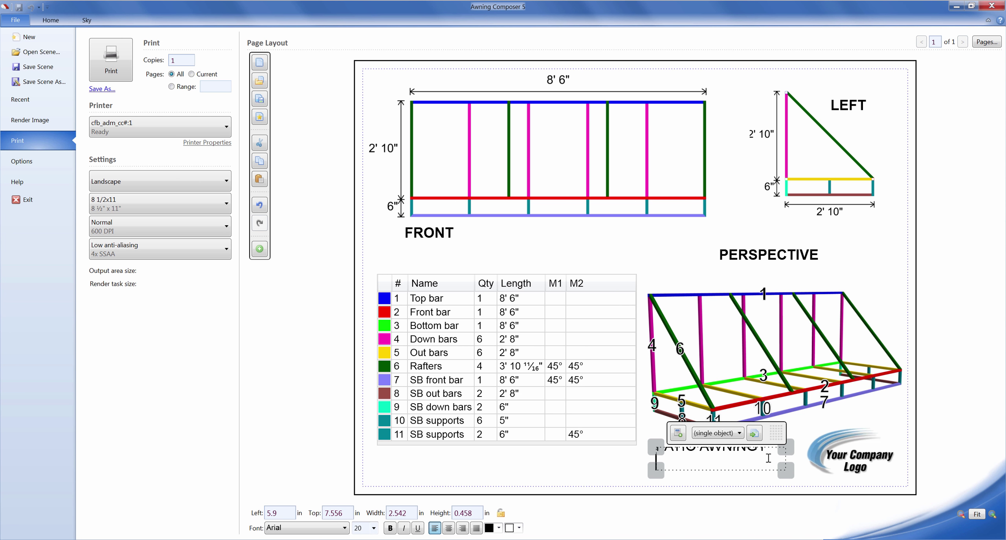
pyautogui.write('3/22/17')
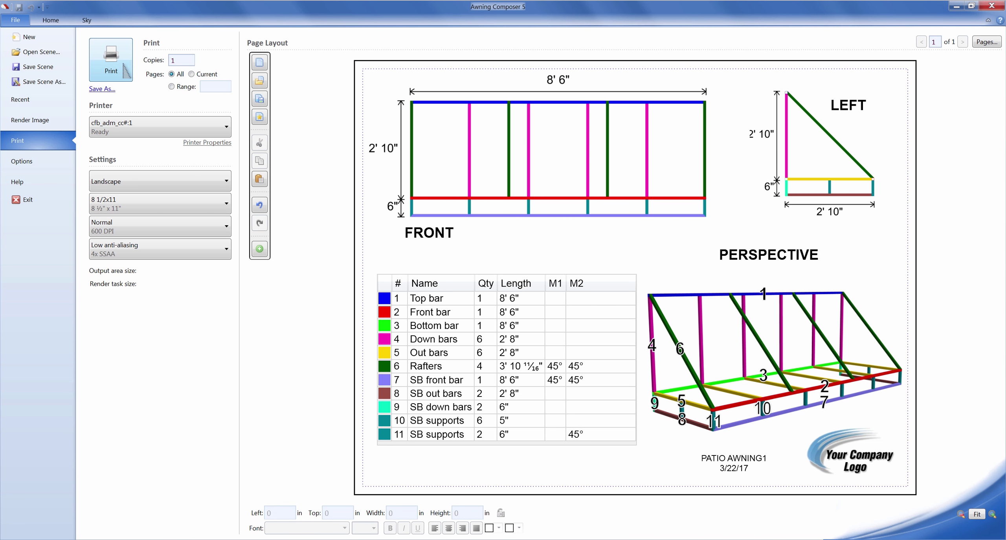
pyautogui.click(111, 60)
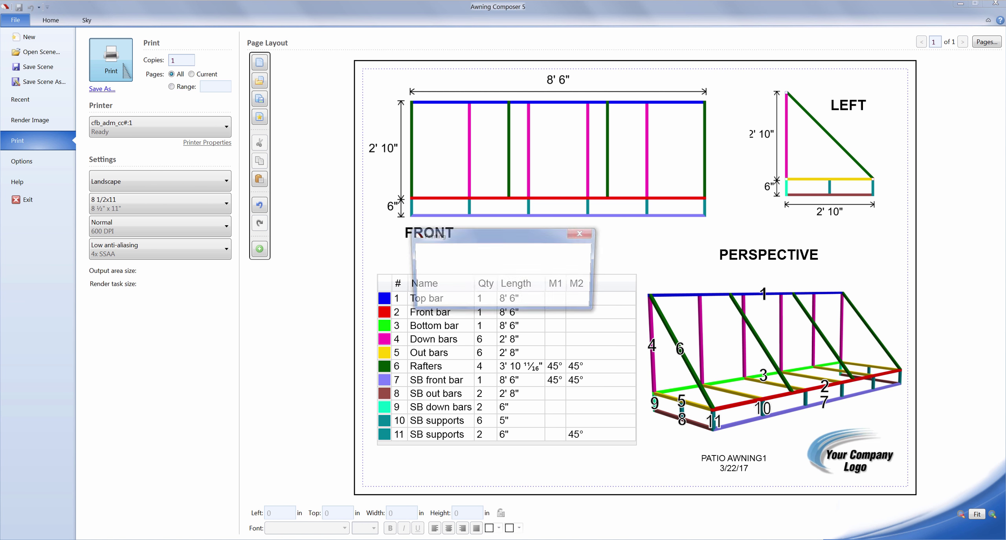